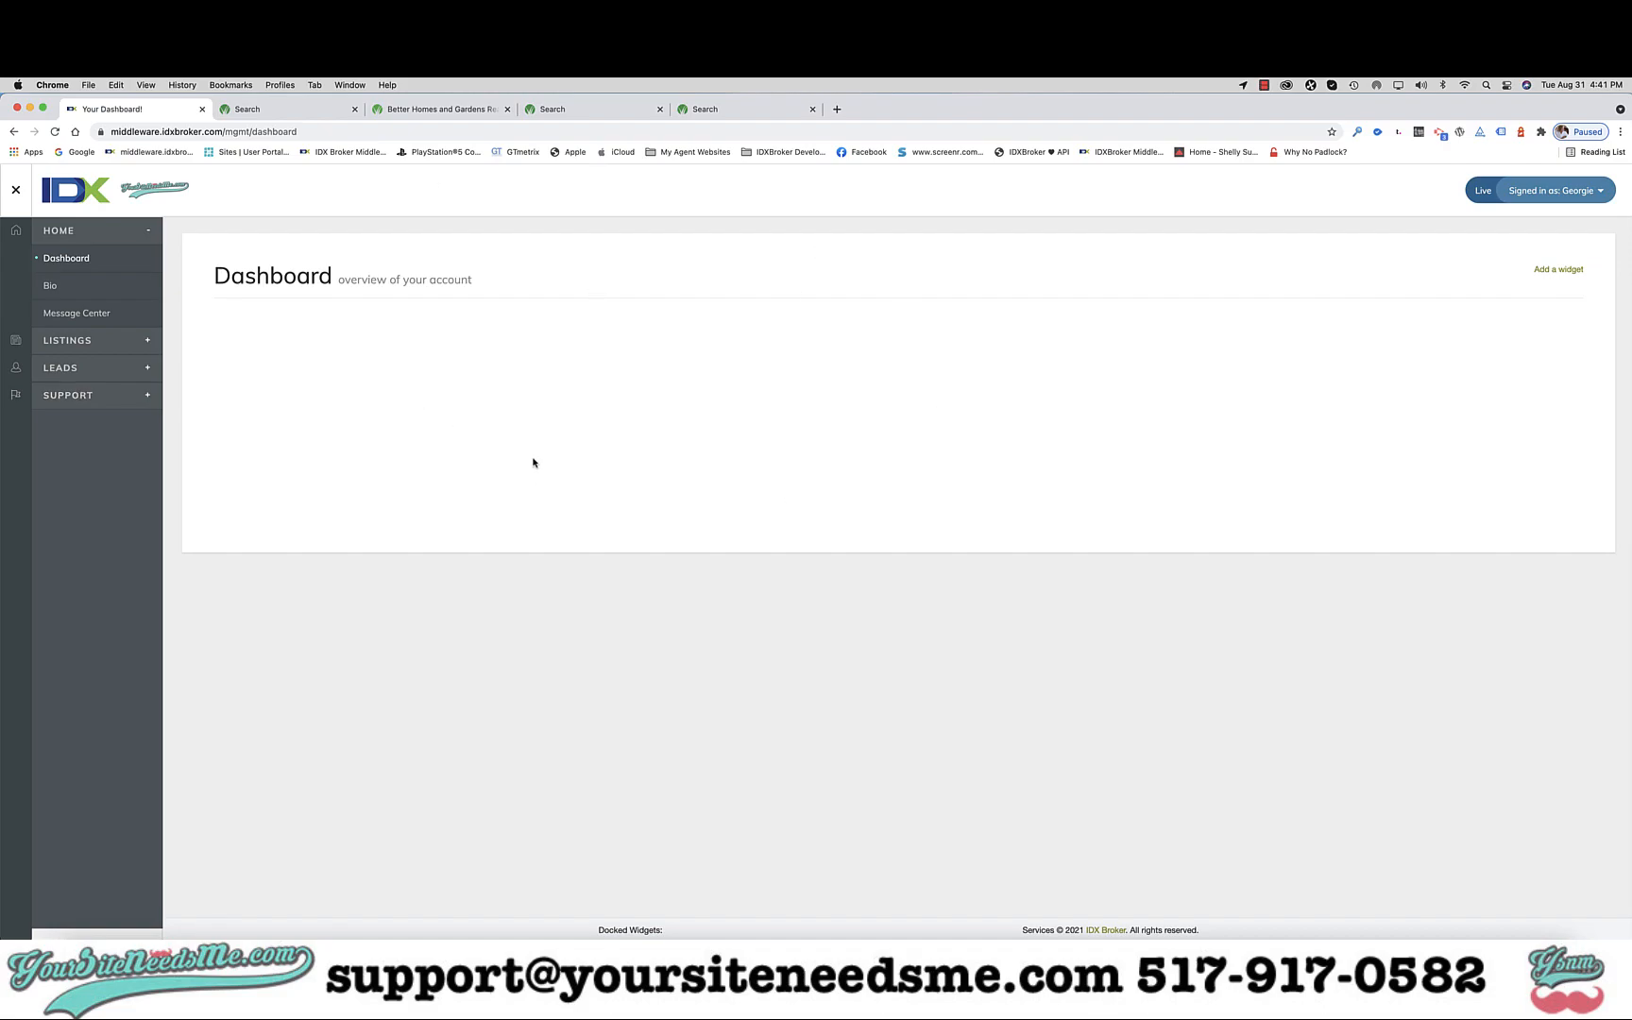
Add the Tips And Tricks and Quick Links widgets to the dashboard.
left_click(1558, 274)
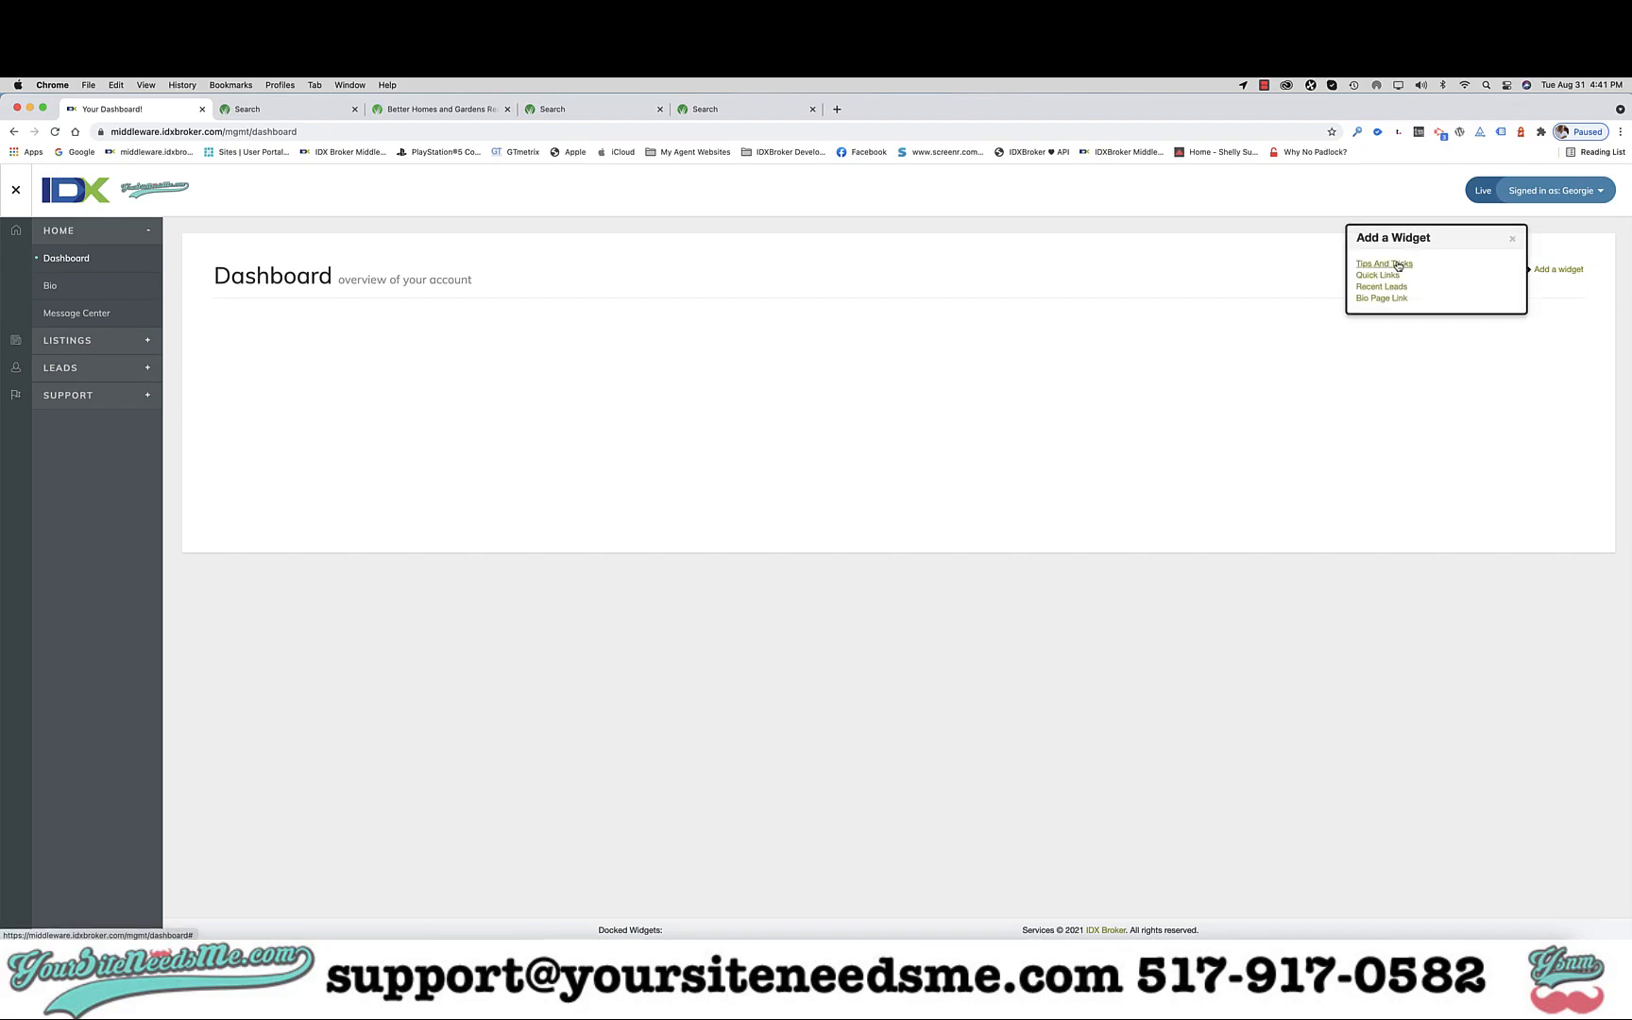
scroll(1398, 266, "up", 5)
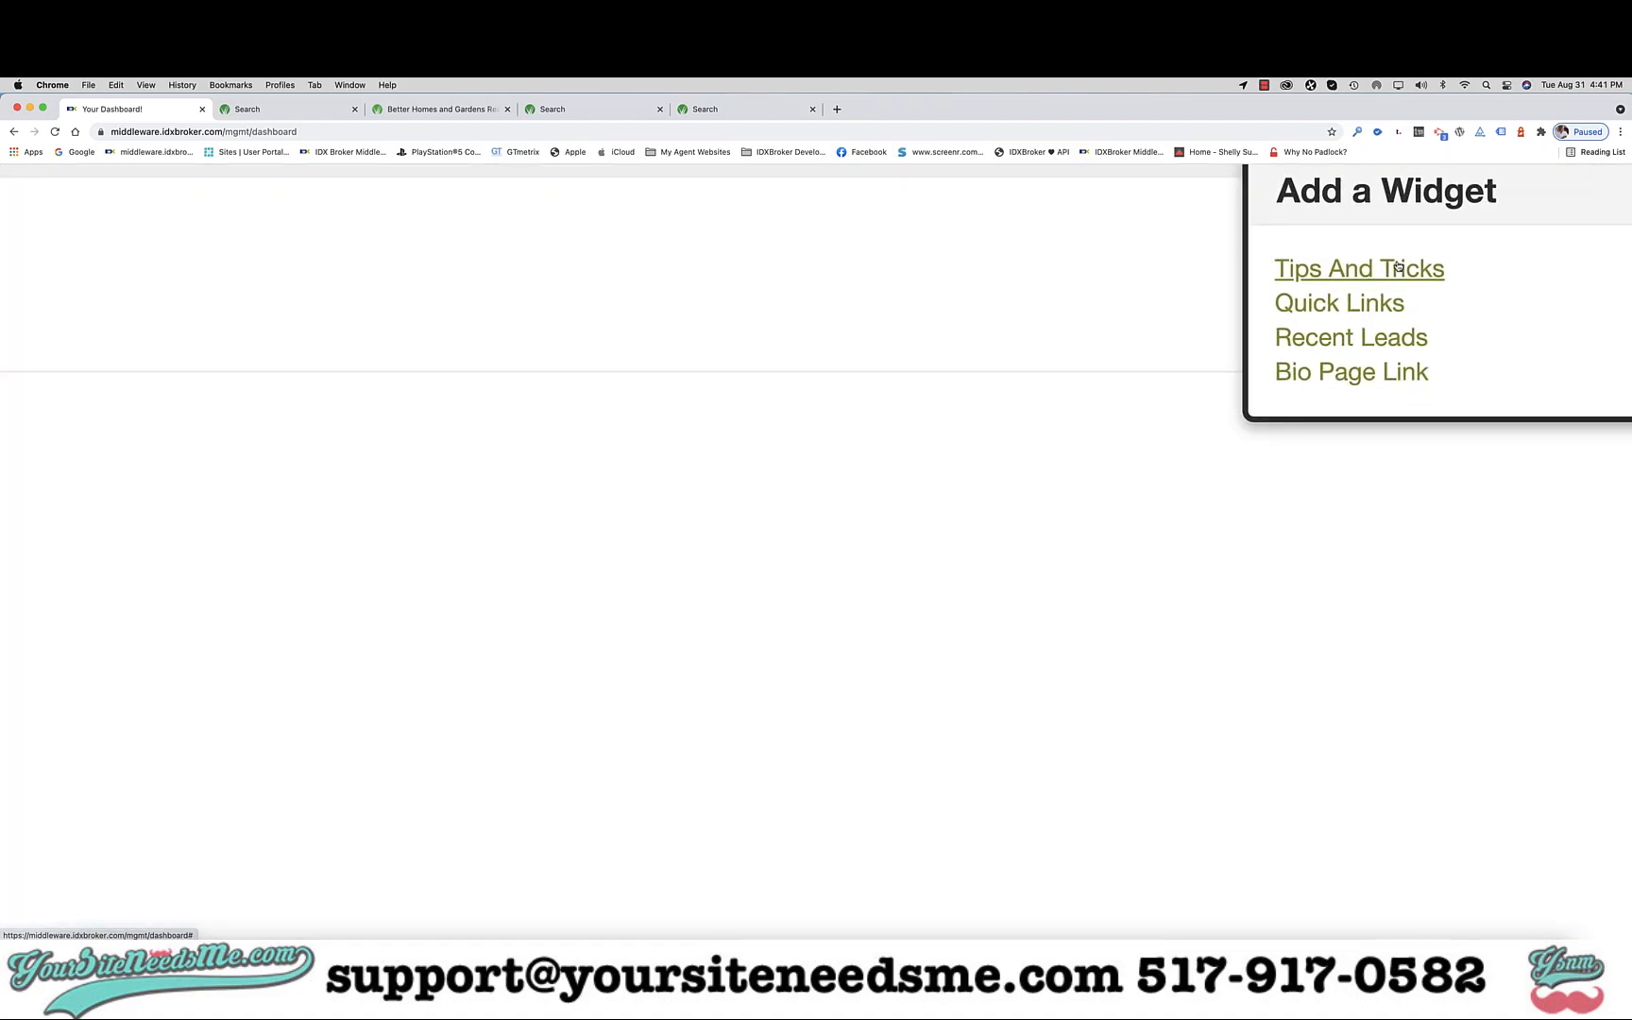
scroll(1399, 267, "down", 5)
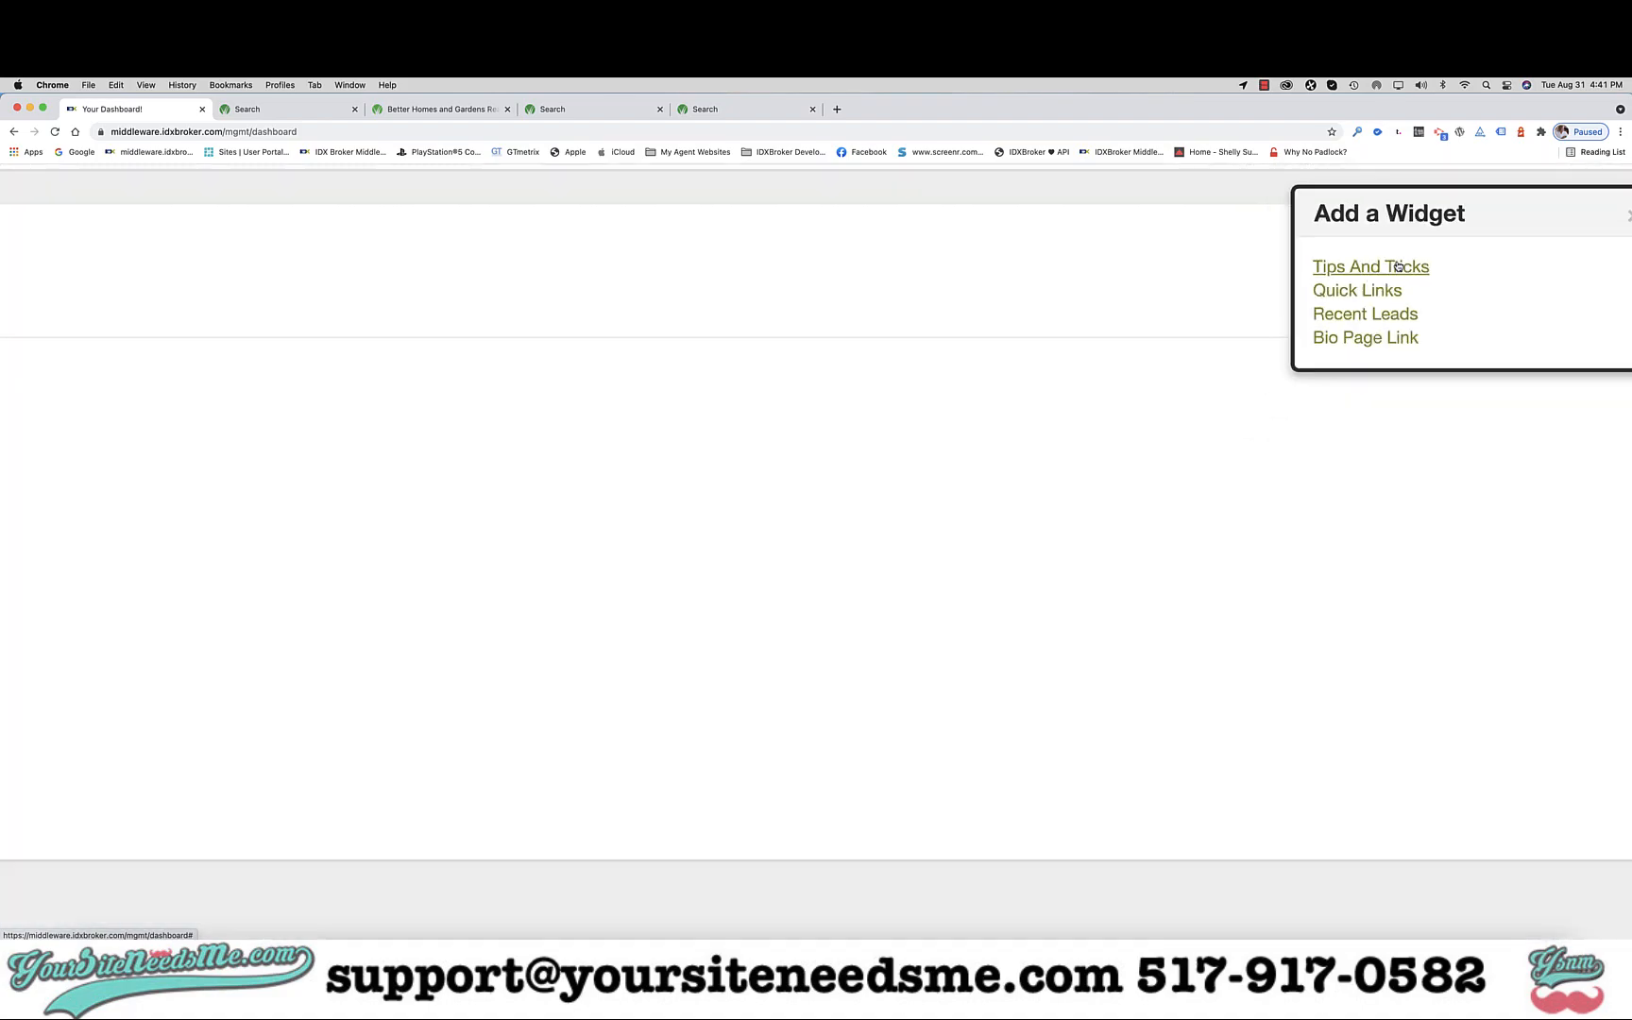
left_click(1388, 264)
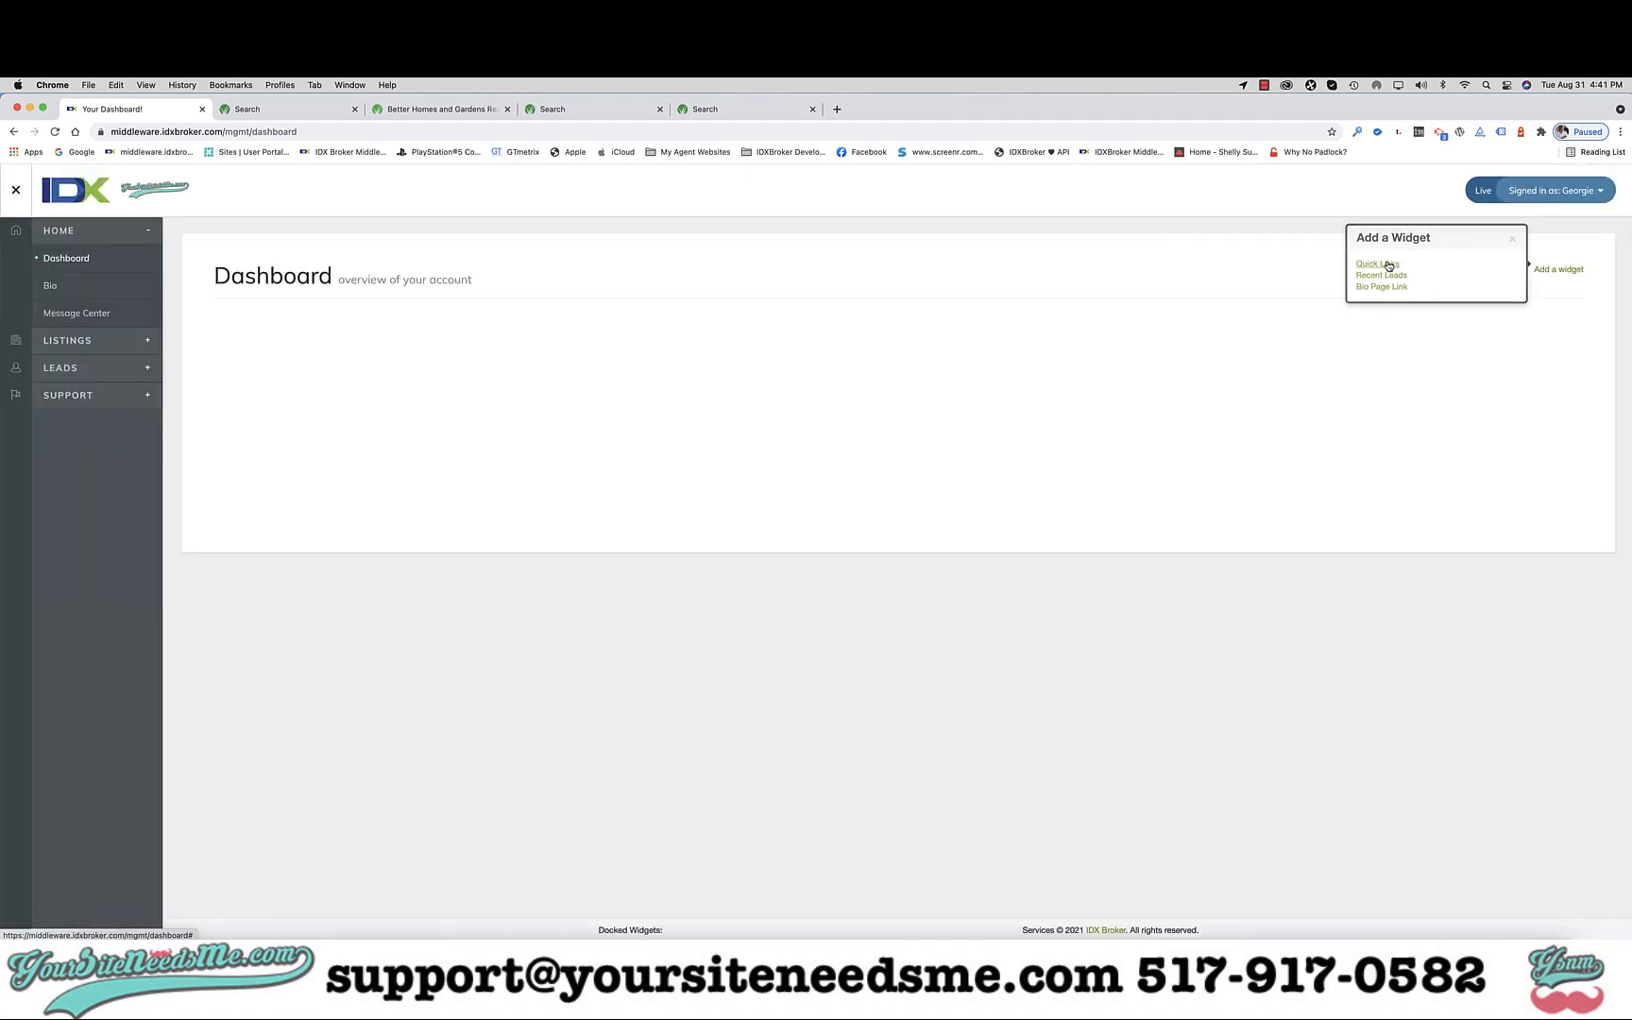
left_click(1558, 274)
Add the Recent Leads and Bio Page Link widgets as well.
left_click(1384, 267)
left_click(1555, 274)
left_click(1387, 275)
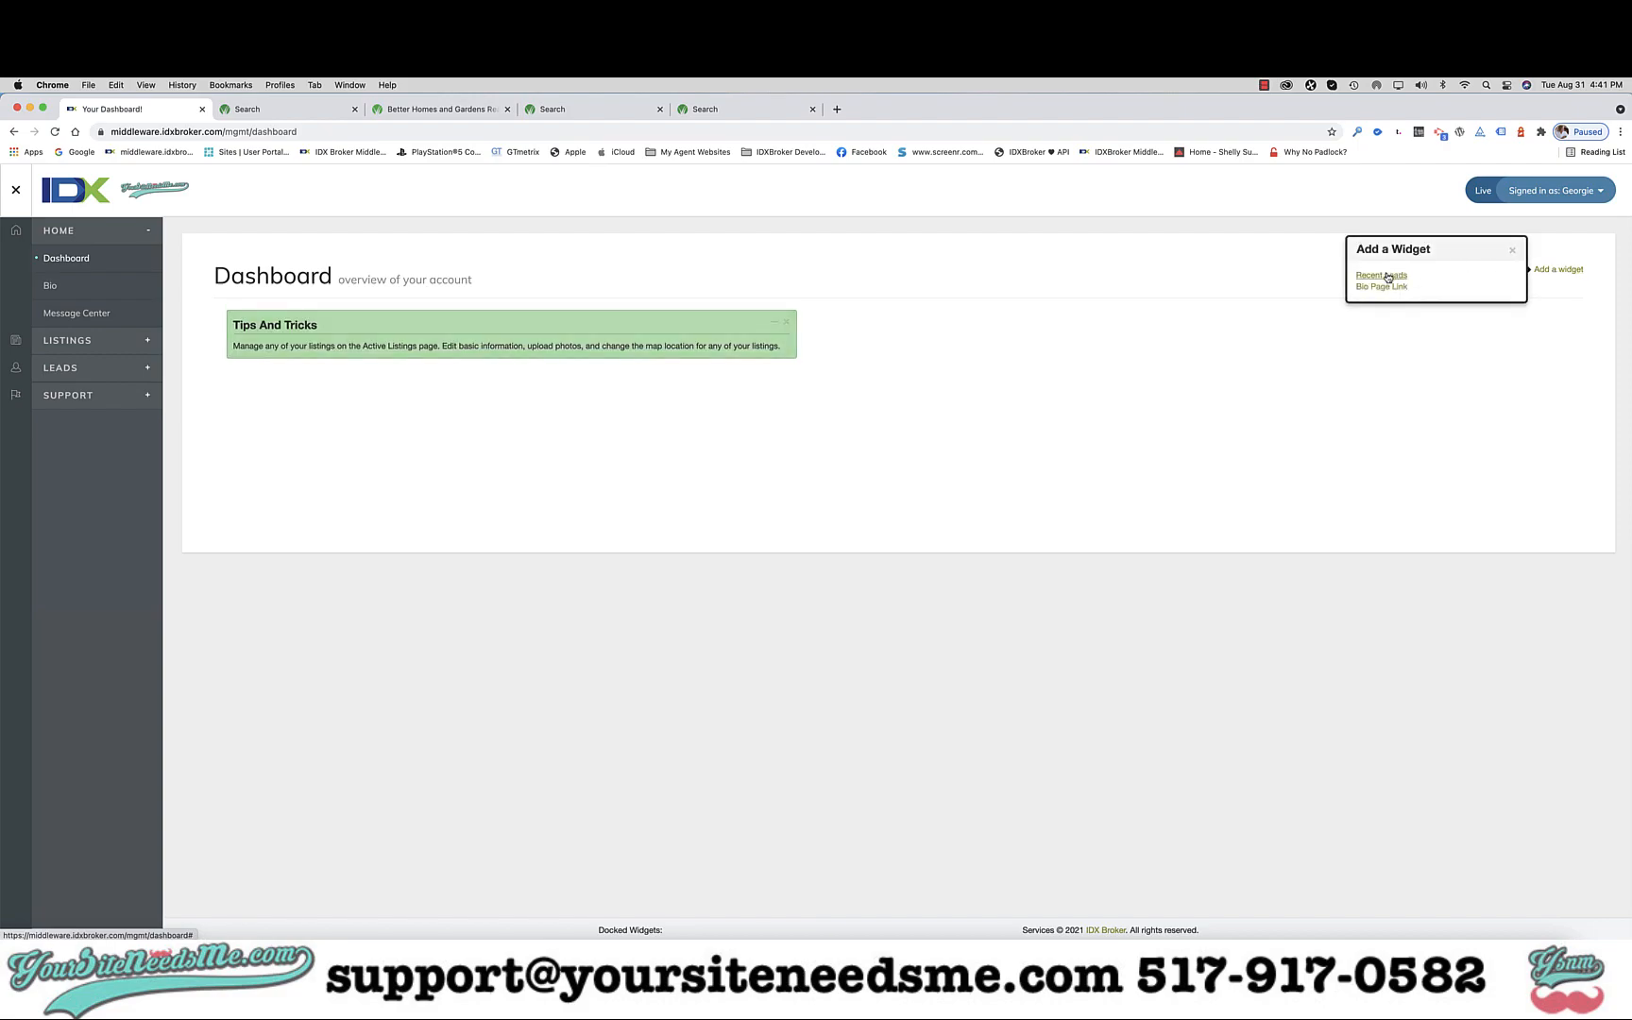
left_click(1549, 273)
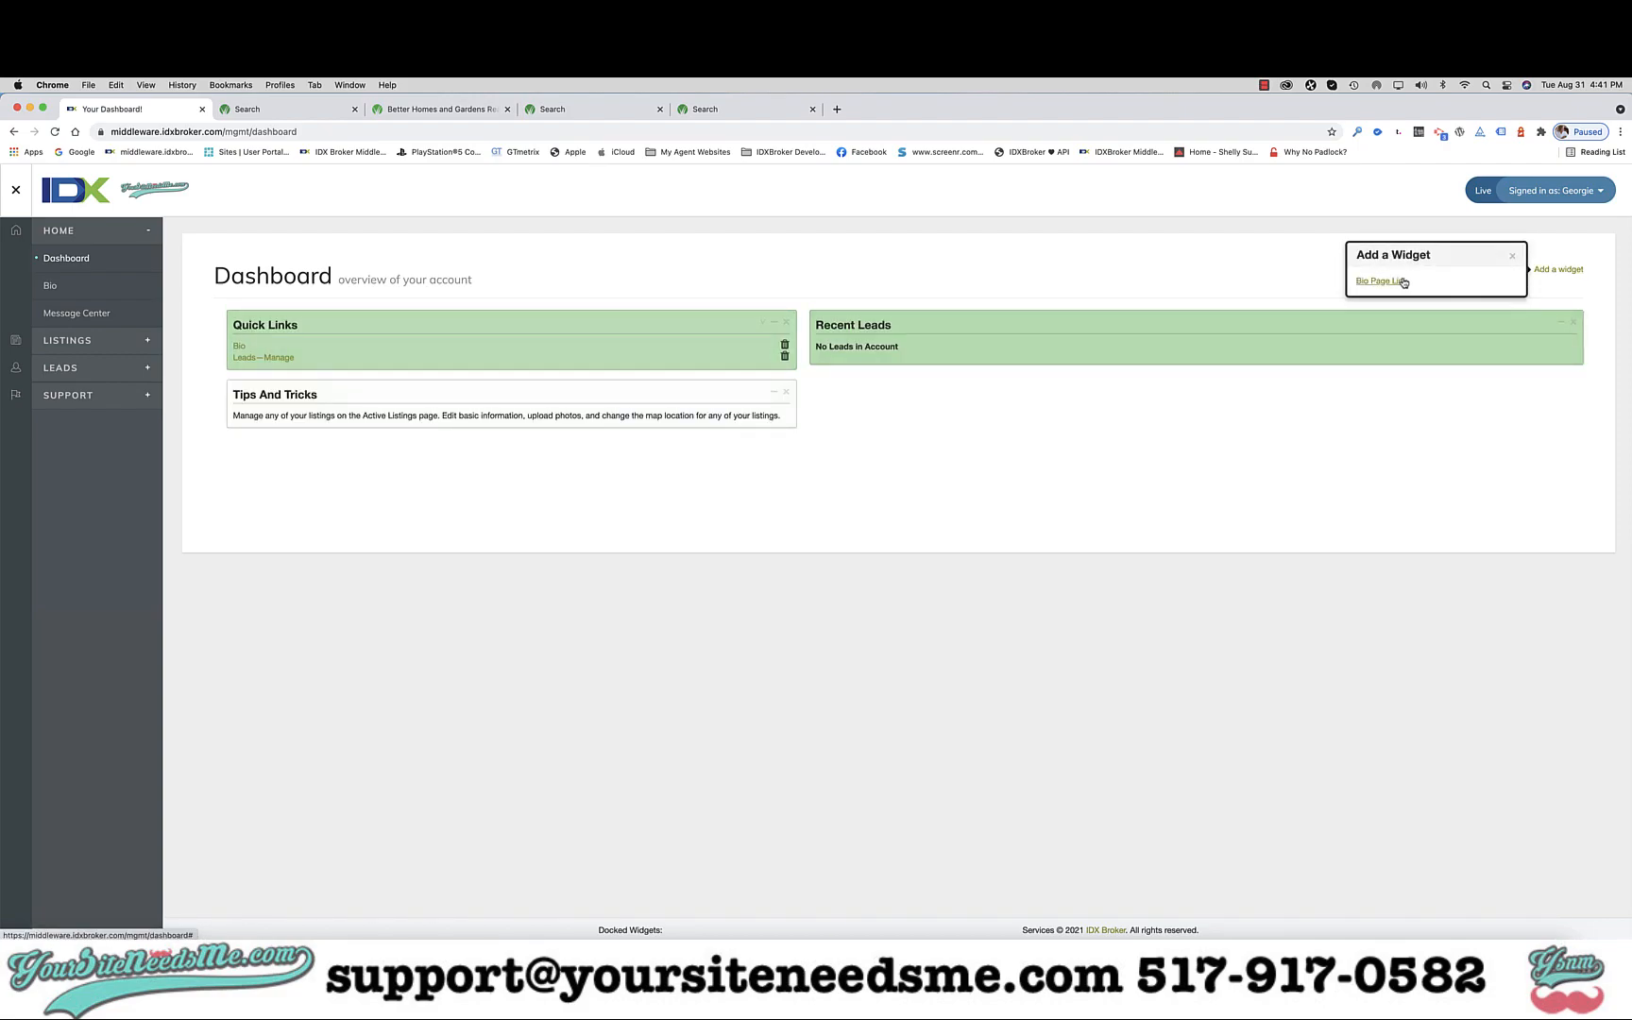
left_click(1391, 280)
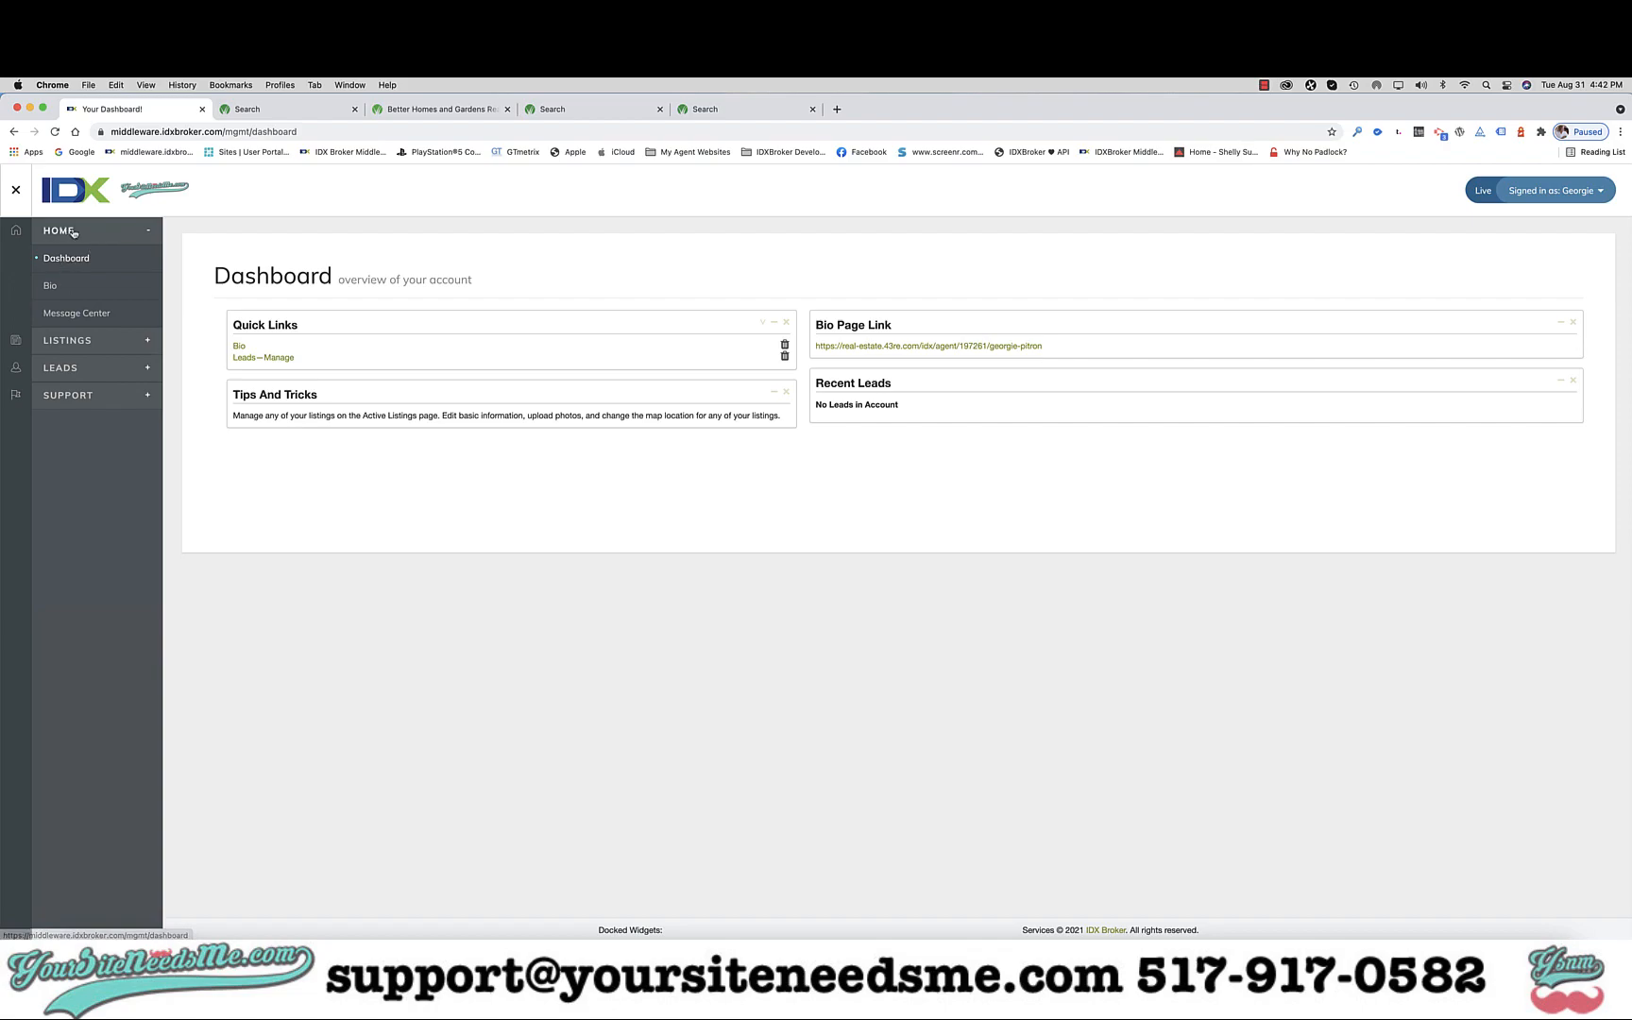
Toggle the Home, Leads and Support sidebar sections, leaving Listings (Active, Sold Pending, Off Market, Supplemental) expanded.
left_click(147, 232)
left_click(147, 232)
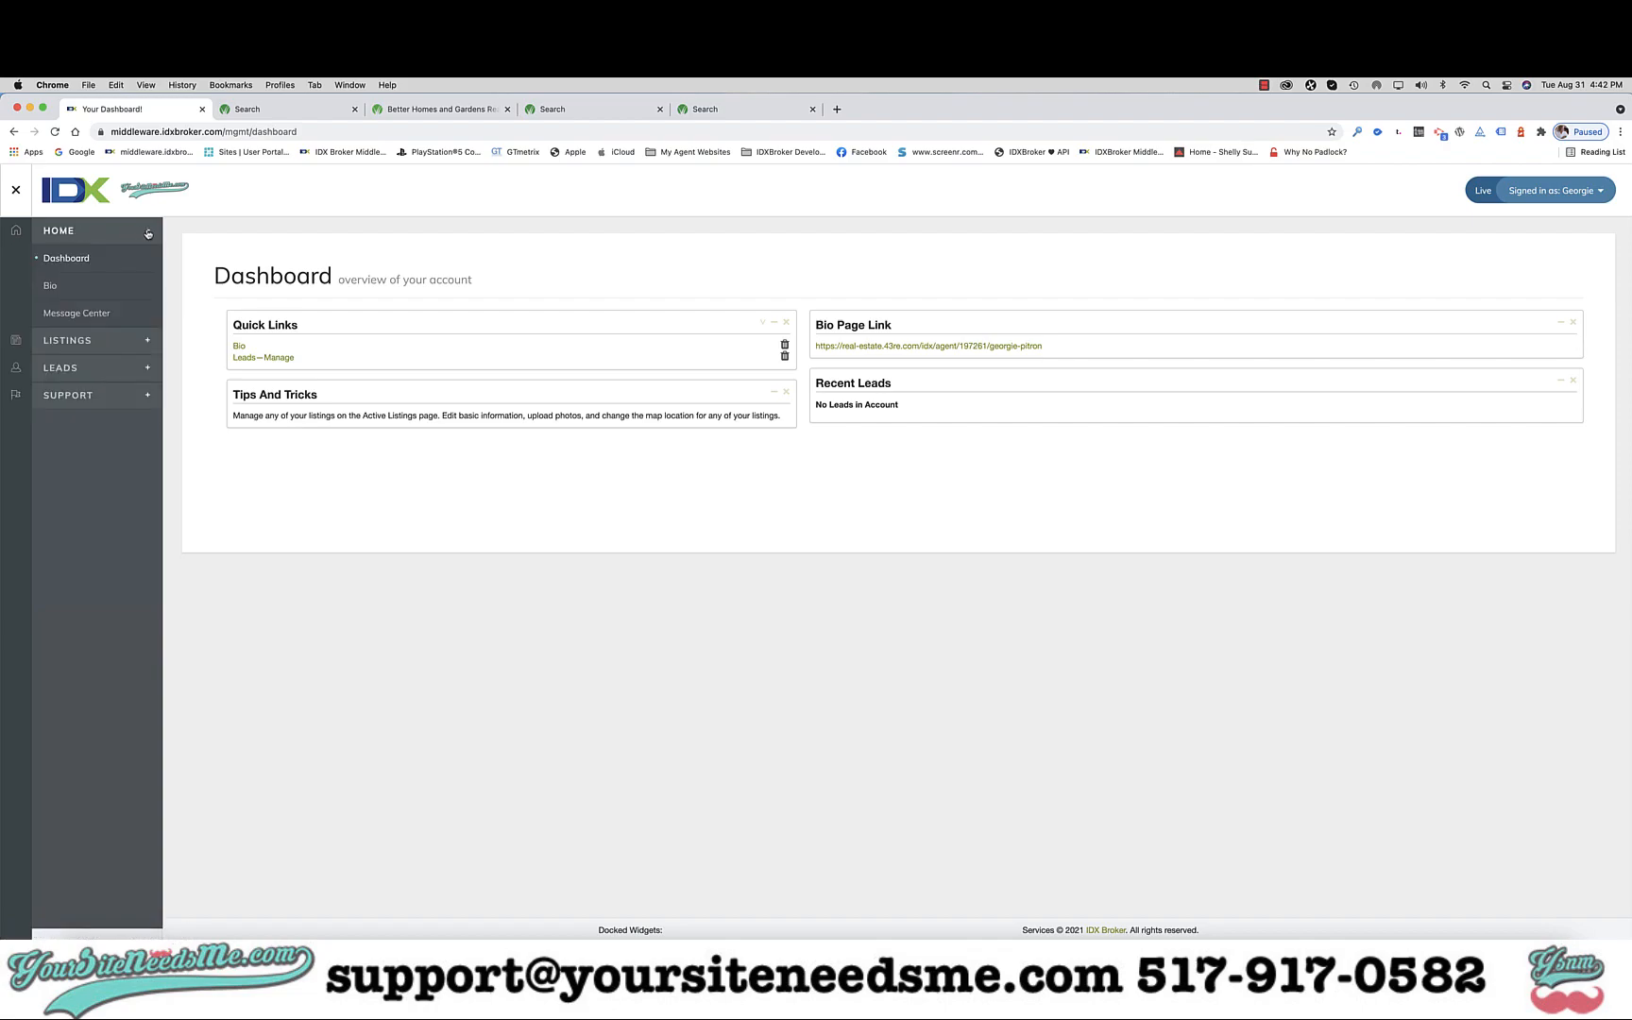
left_click(142, 348)
left_click(147, 396)
left_click(152, 400)
left_click(148, 236)
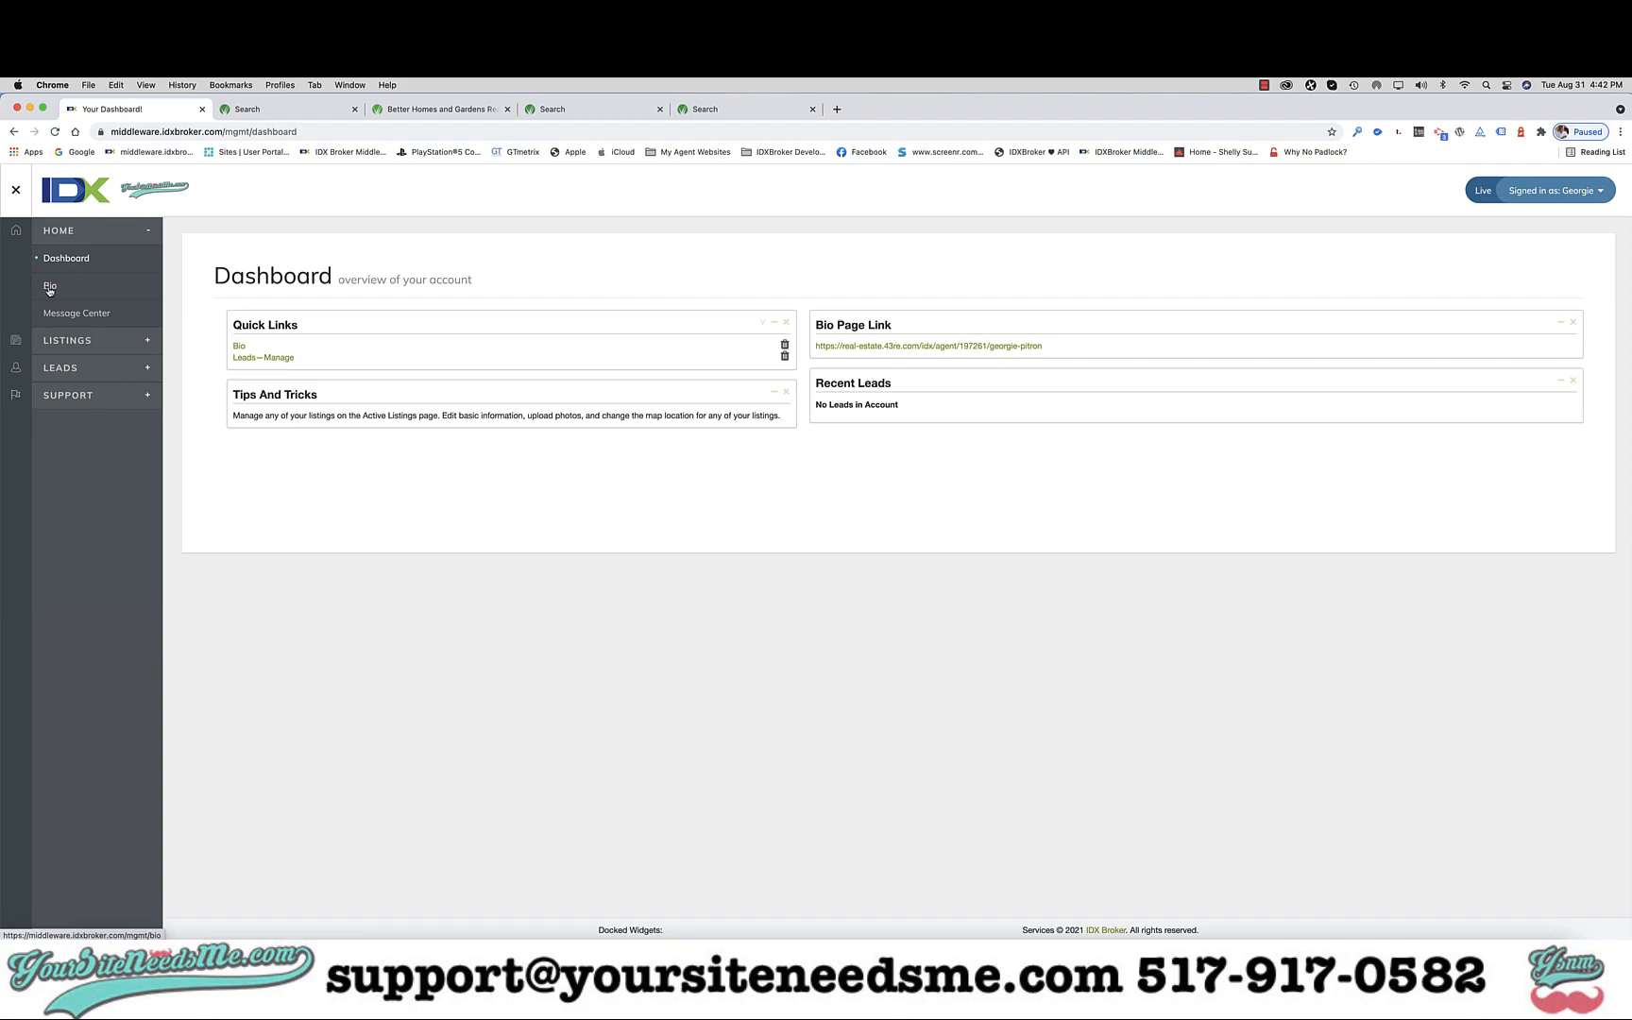
left_click(143, 346)
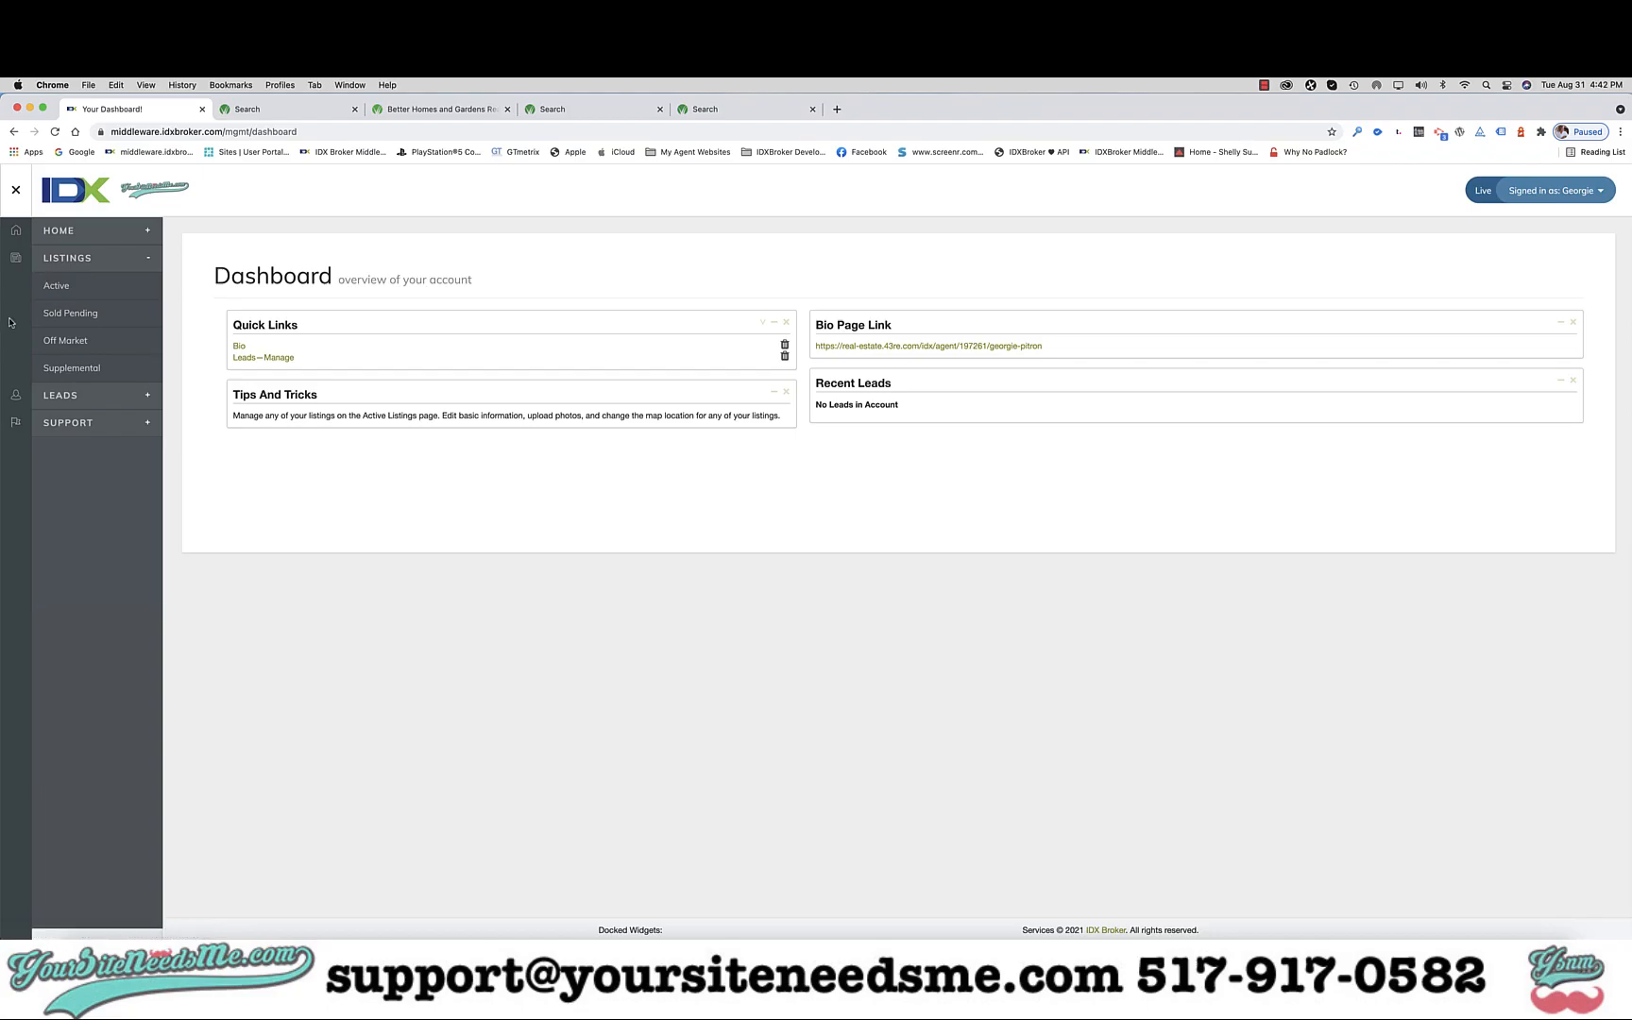
Switch to the agent's public page, browse the 37 listings and map, and pick a listing card.
left_click(323, 110)
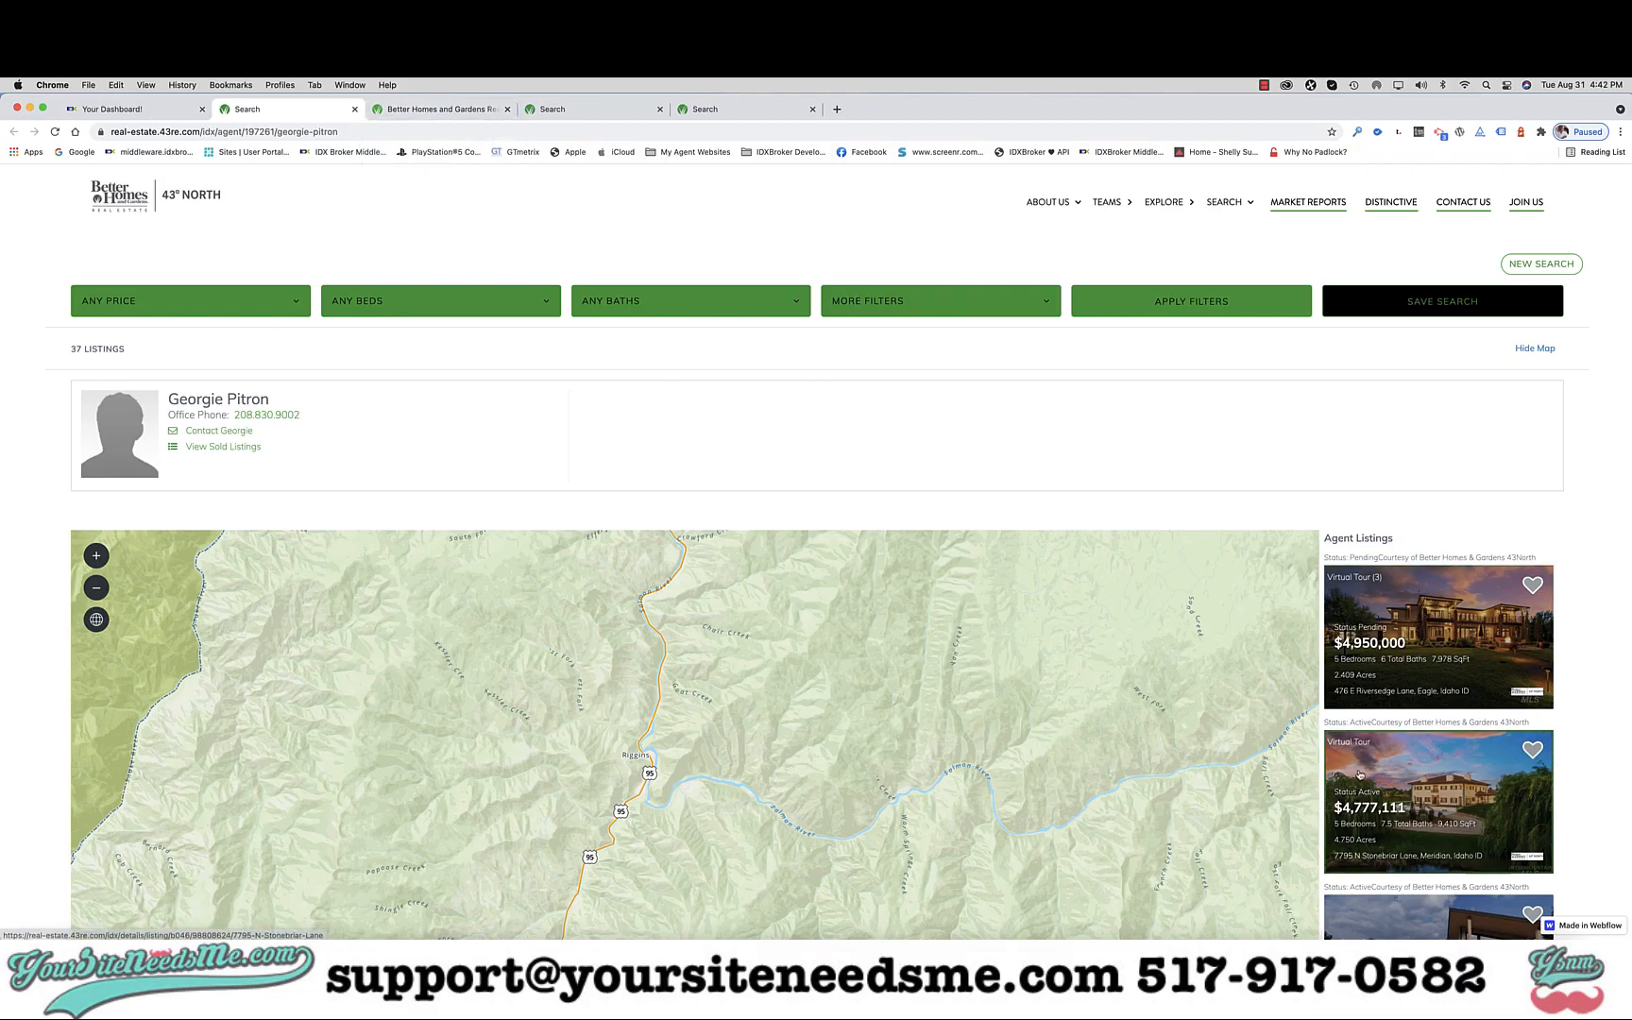
scroll(1359, 774, "down", 10)
scroll(1359, 774, "down", 5)
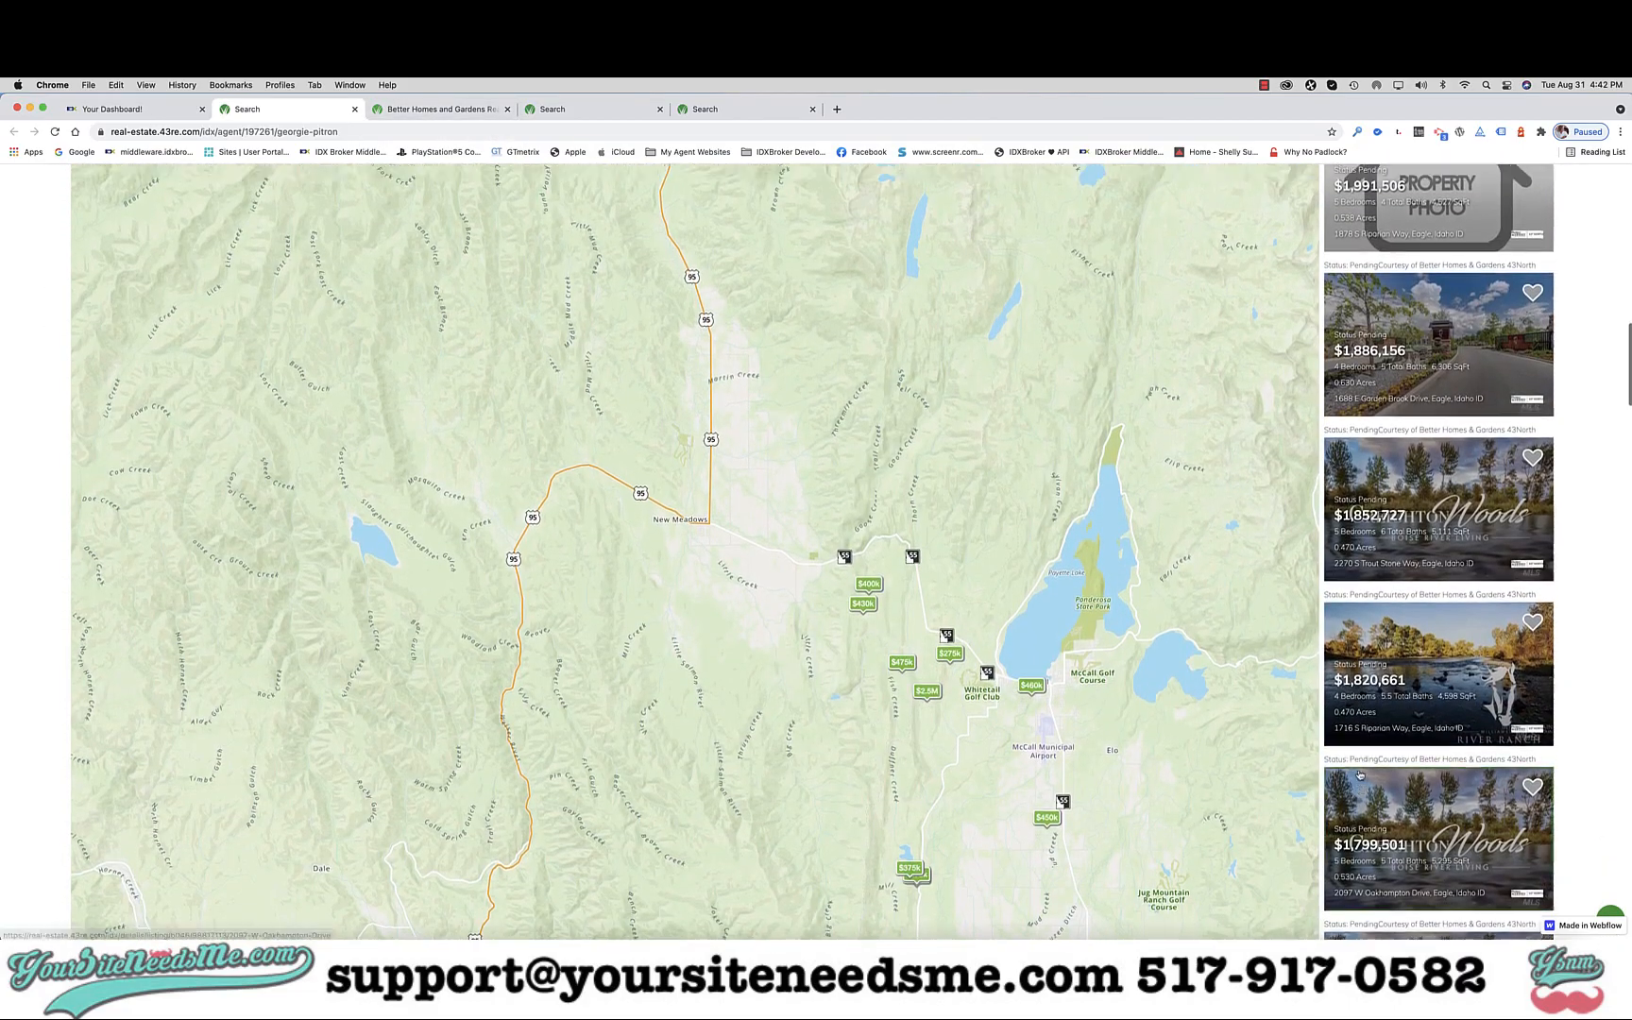
scroll(1359, 774, "up", 8)
scroll(1359, 773, "up", 15)
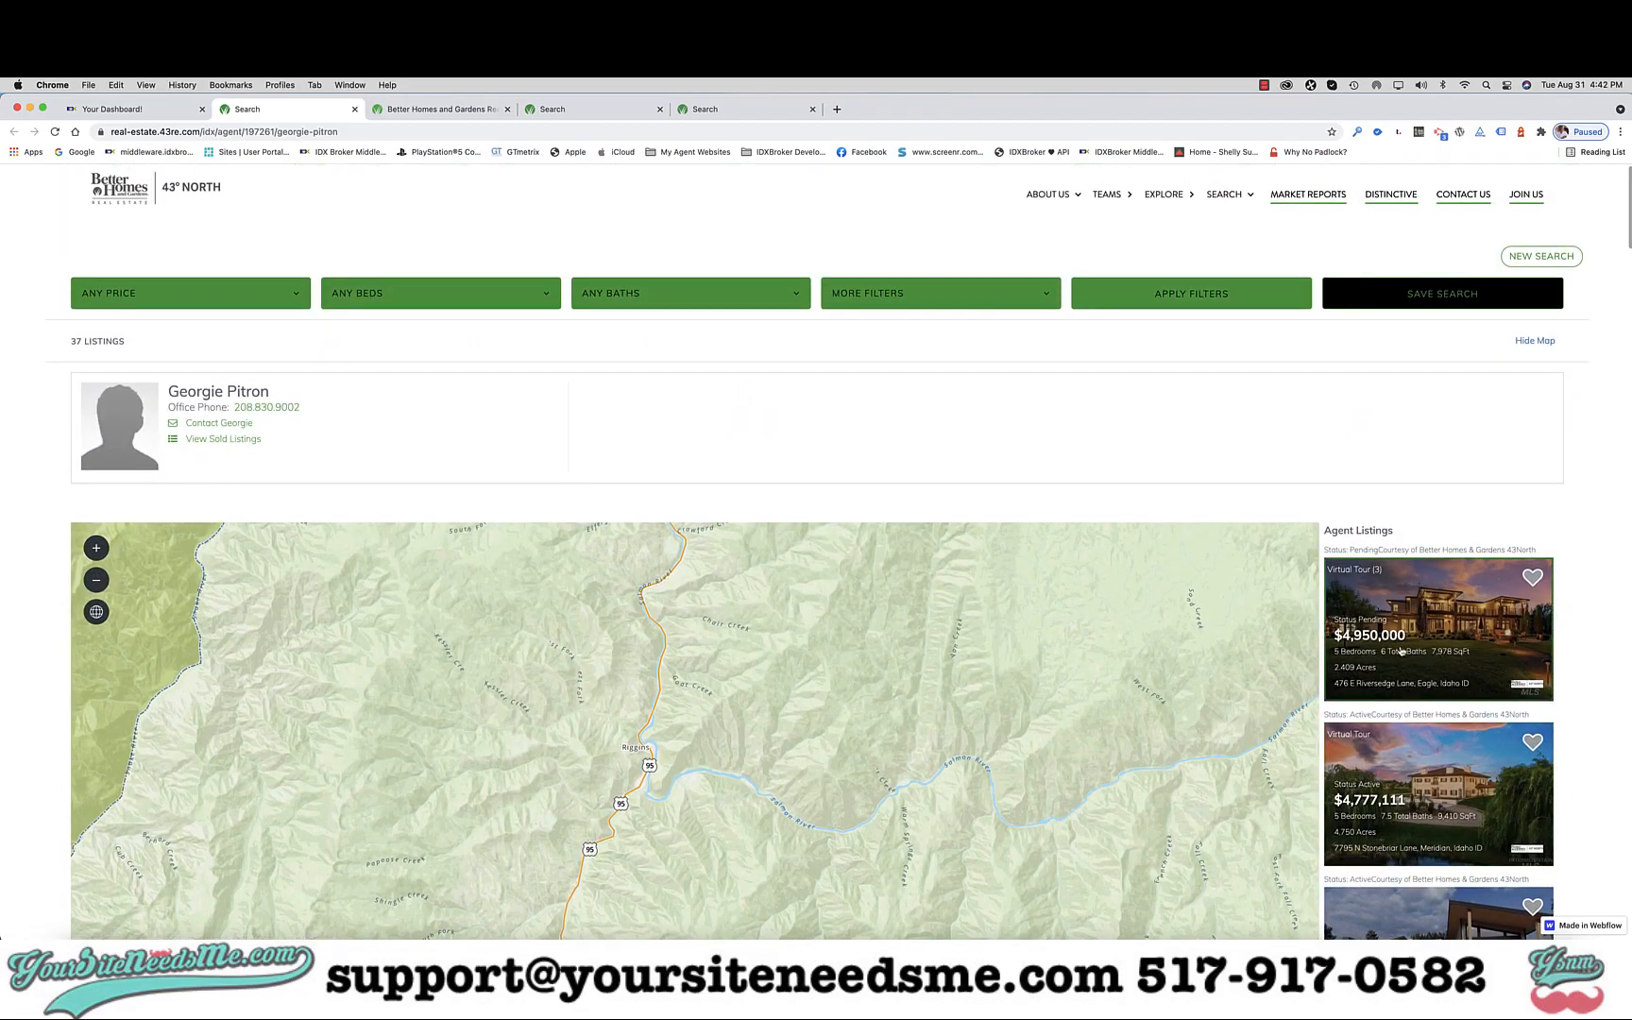
left_click(1401, 651)
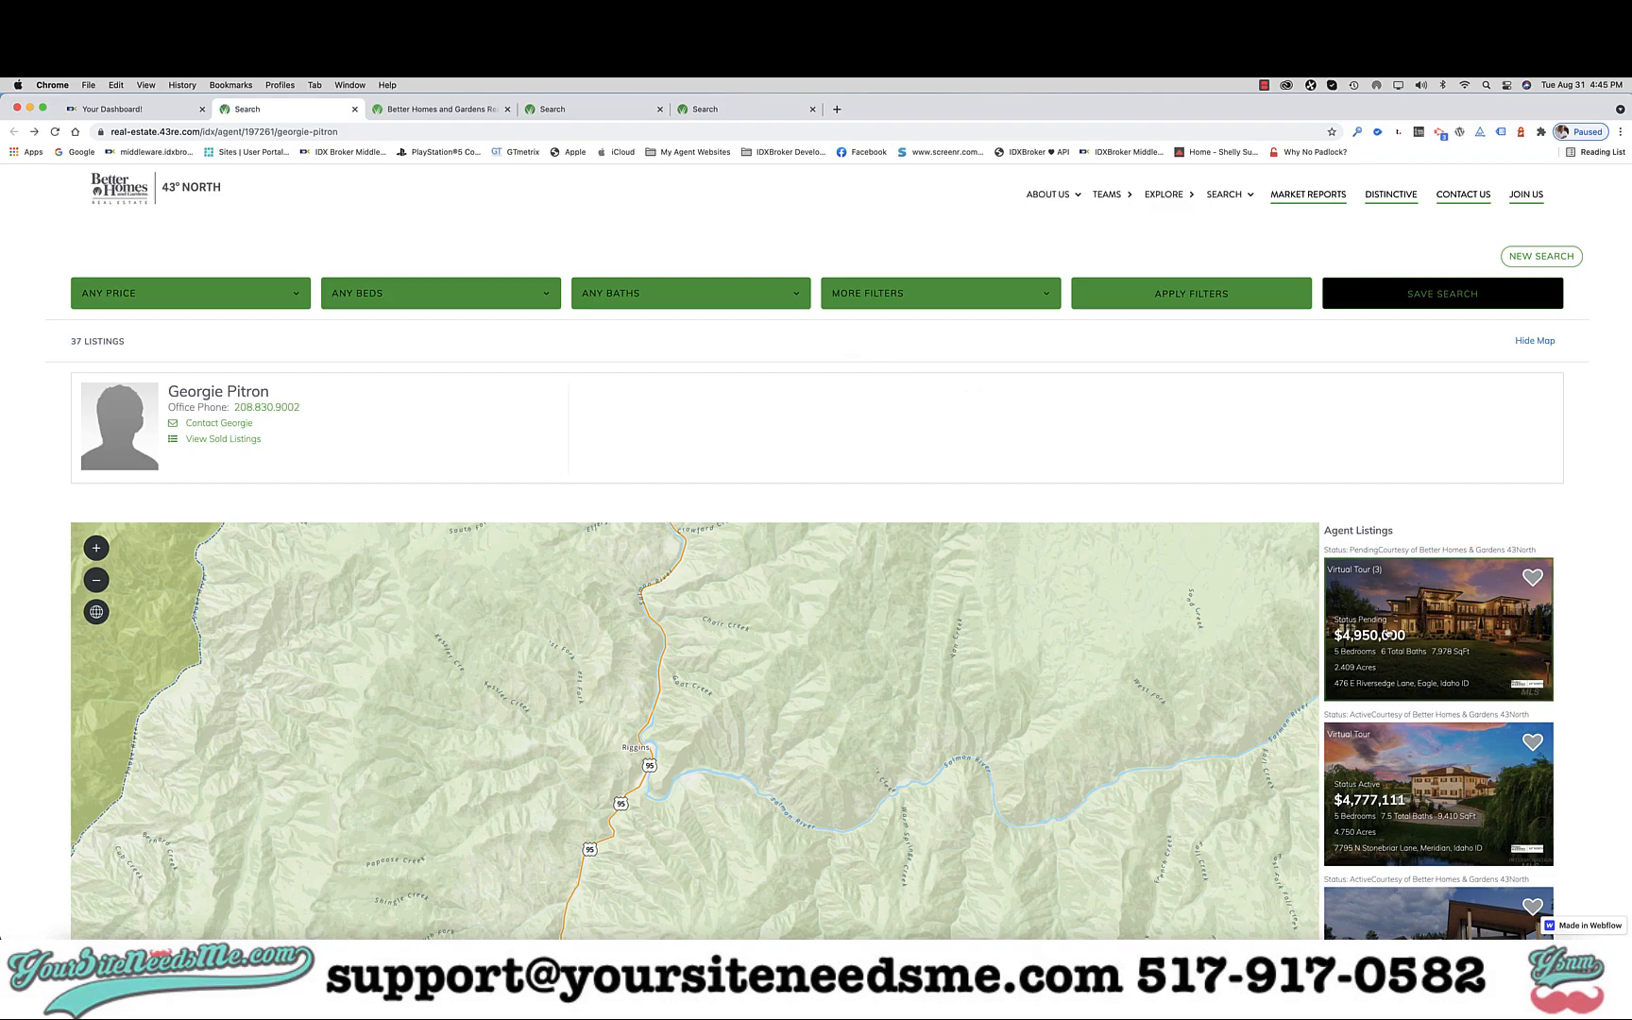
left_click(1388, 634)
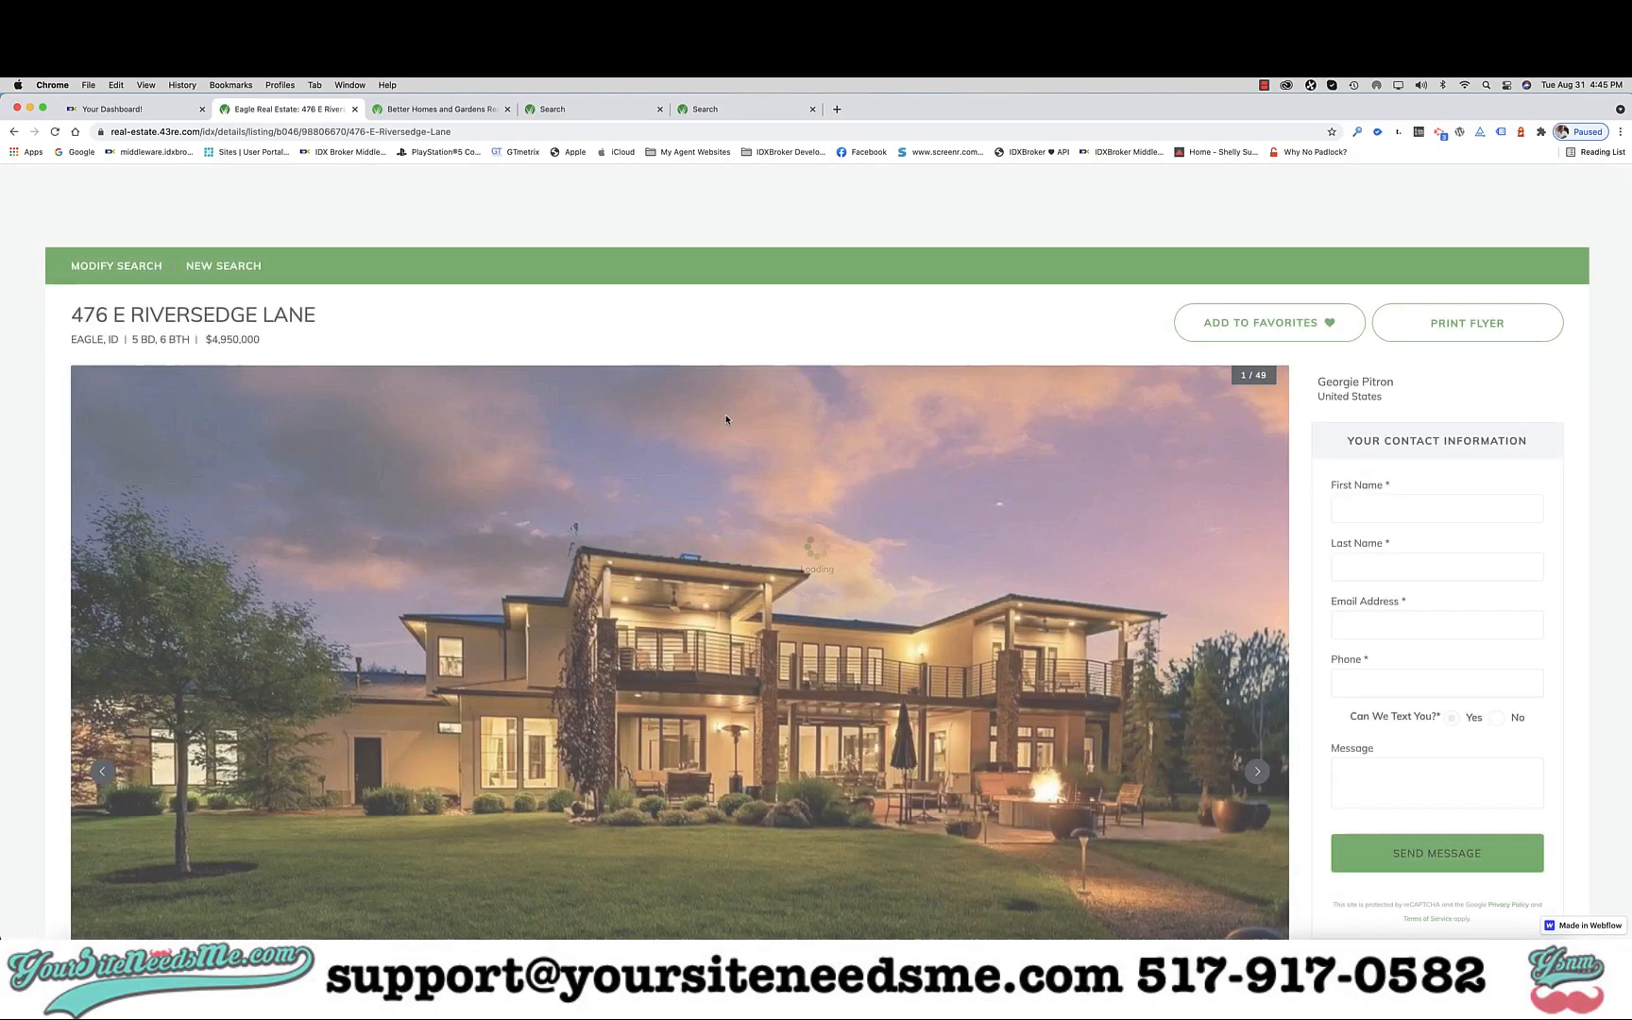
scroll(726, 420, "down", 10)
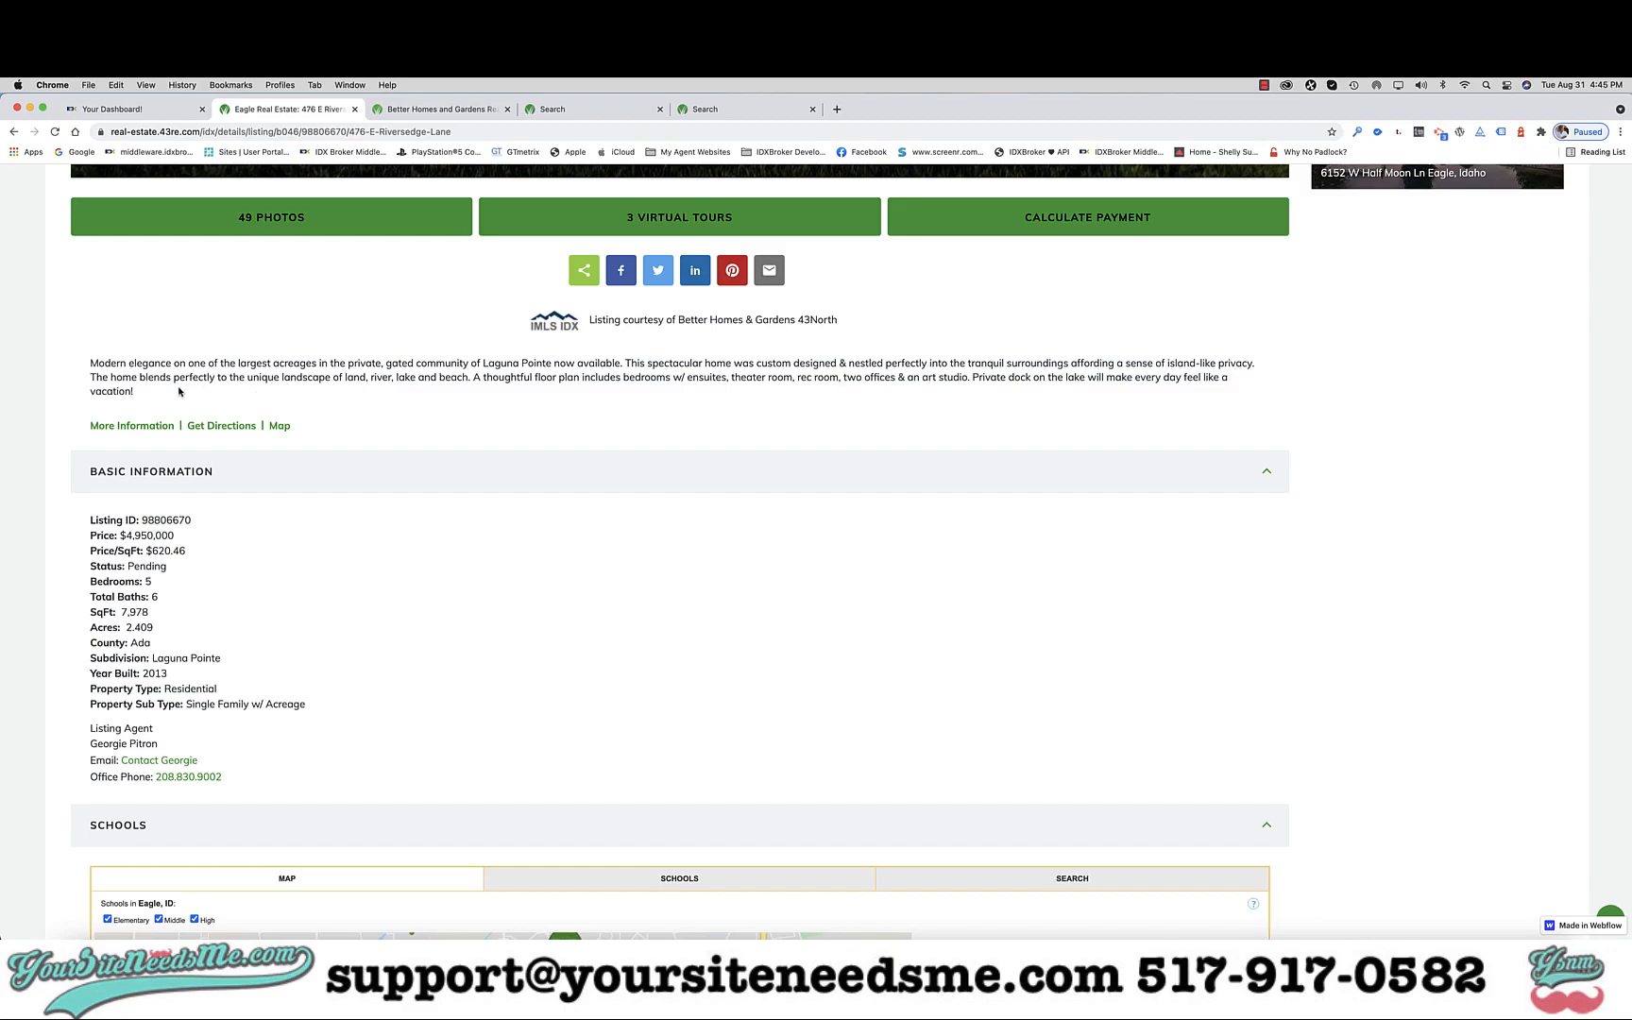
left_click_drag(143, 391, 91, 363)
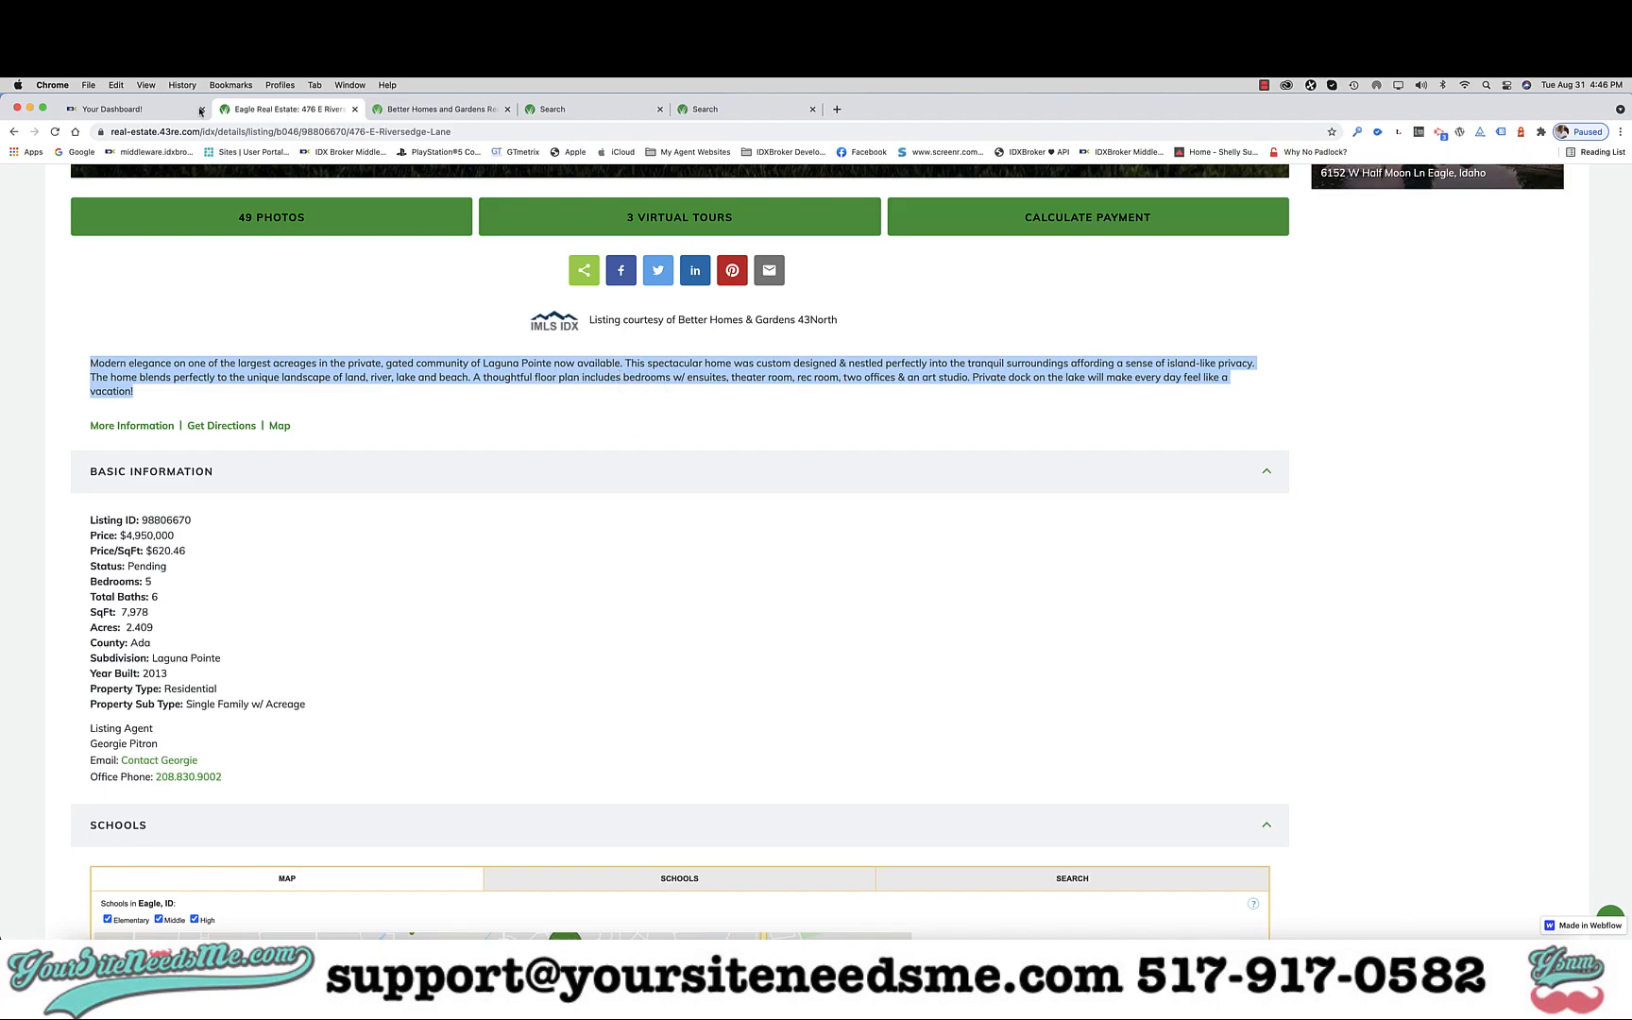
Open IDX Broker's Listings > Sold Pending page, showing 0 entries, after briefly revisiting the listing.
left_click(132, 109)
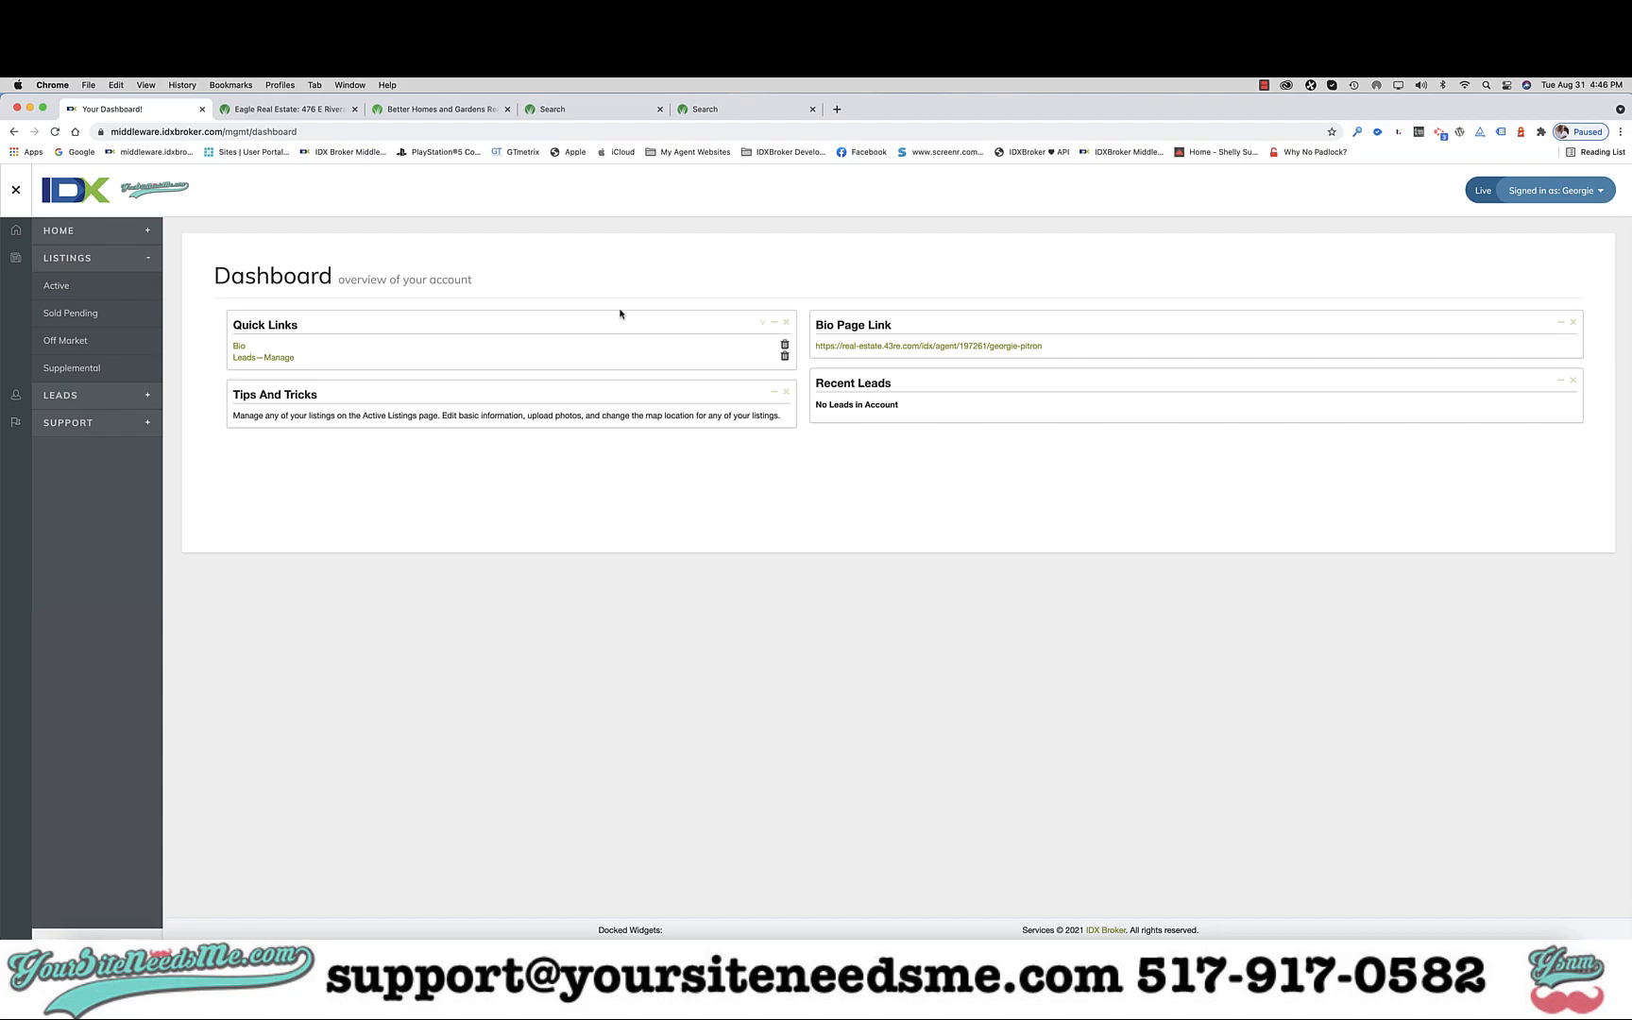
left_click(83, 317)
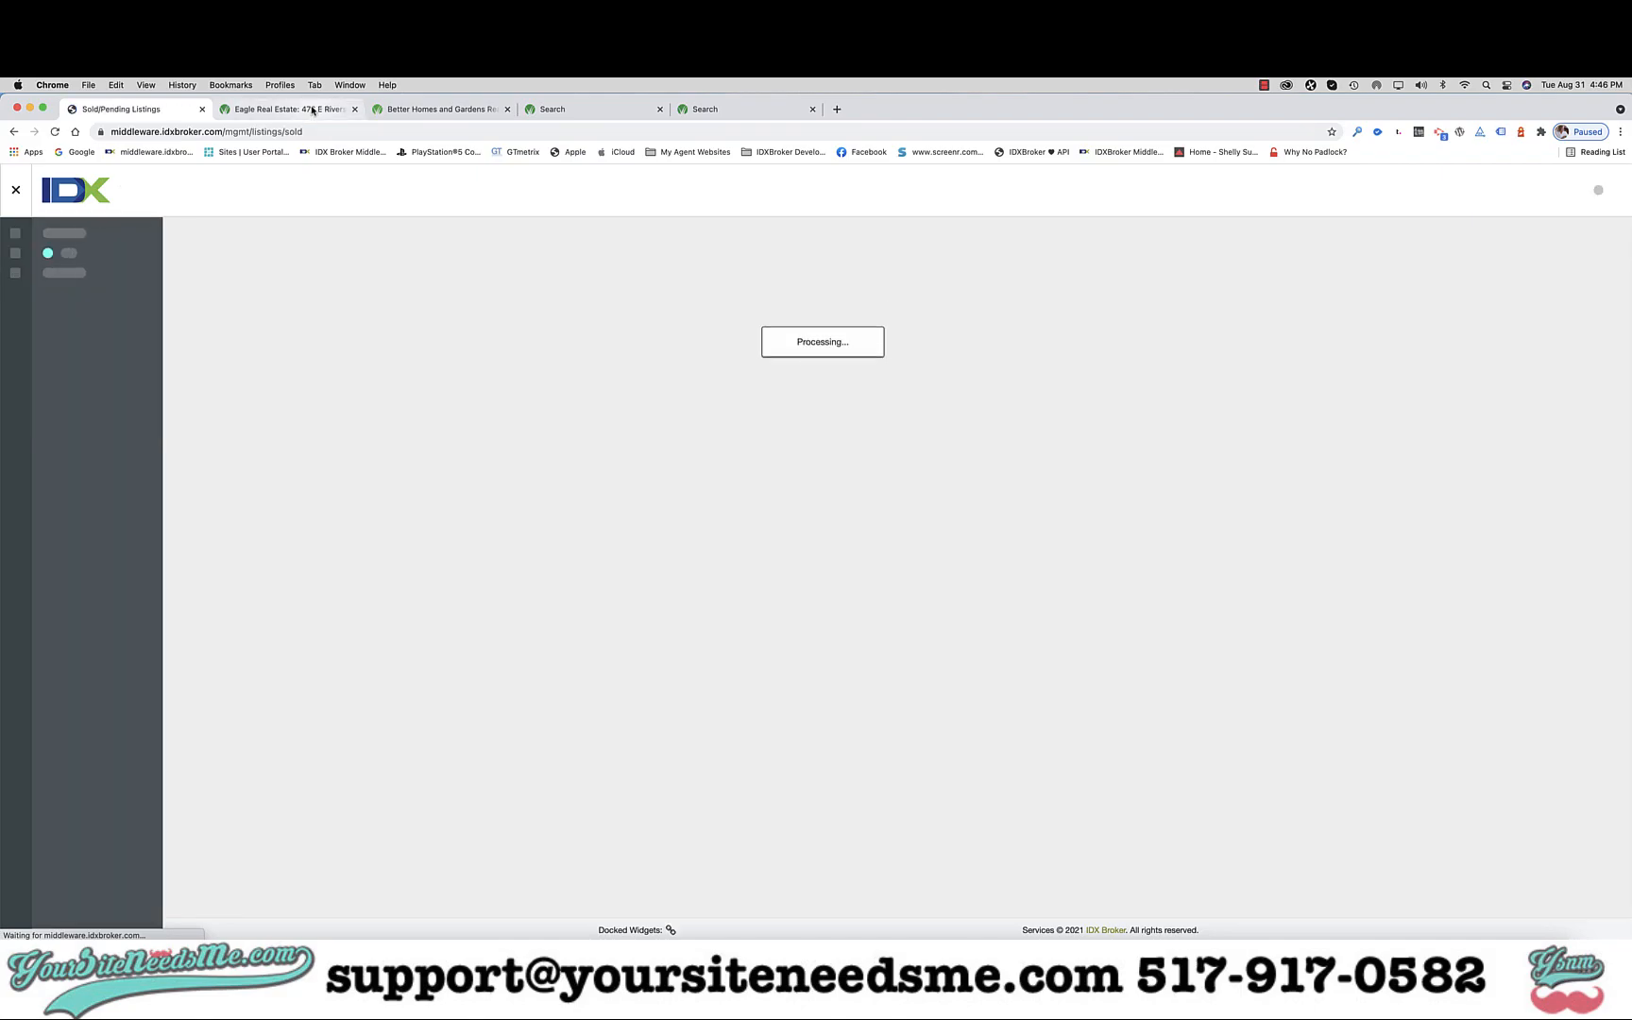
left_click(312, 111)
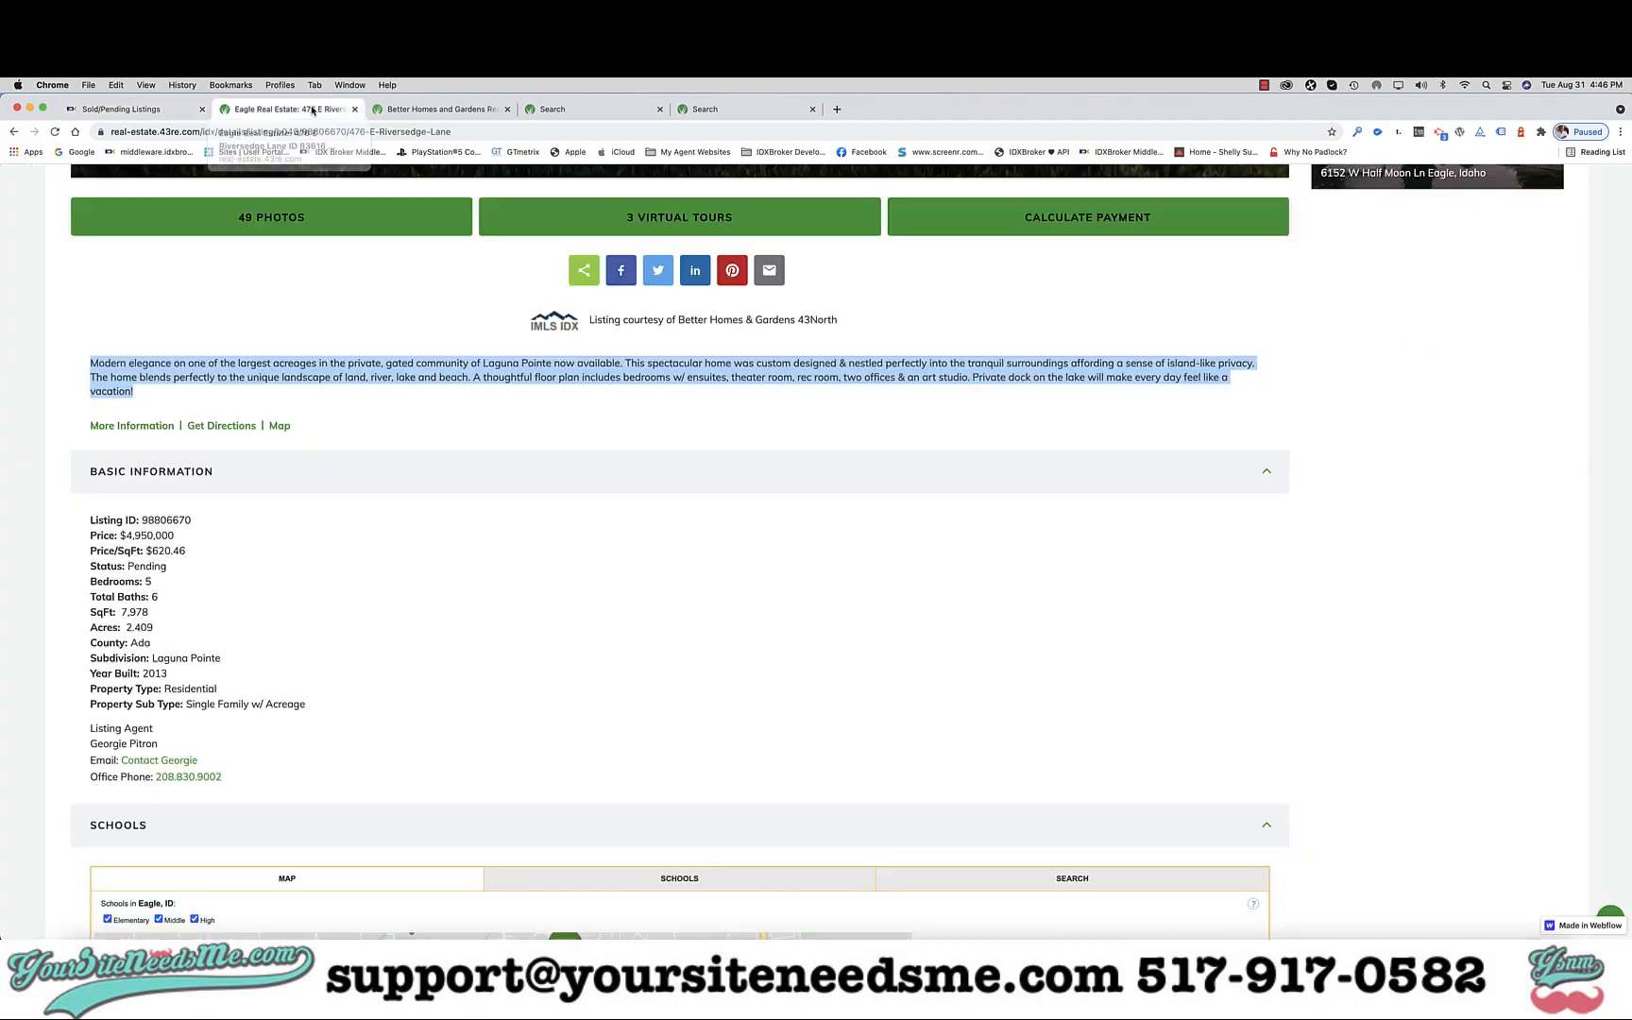
scroll(295, 363, "up", 10)
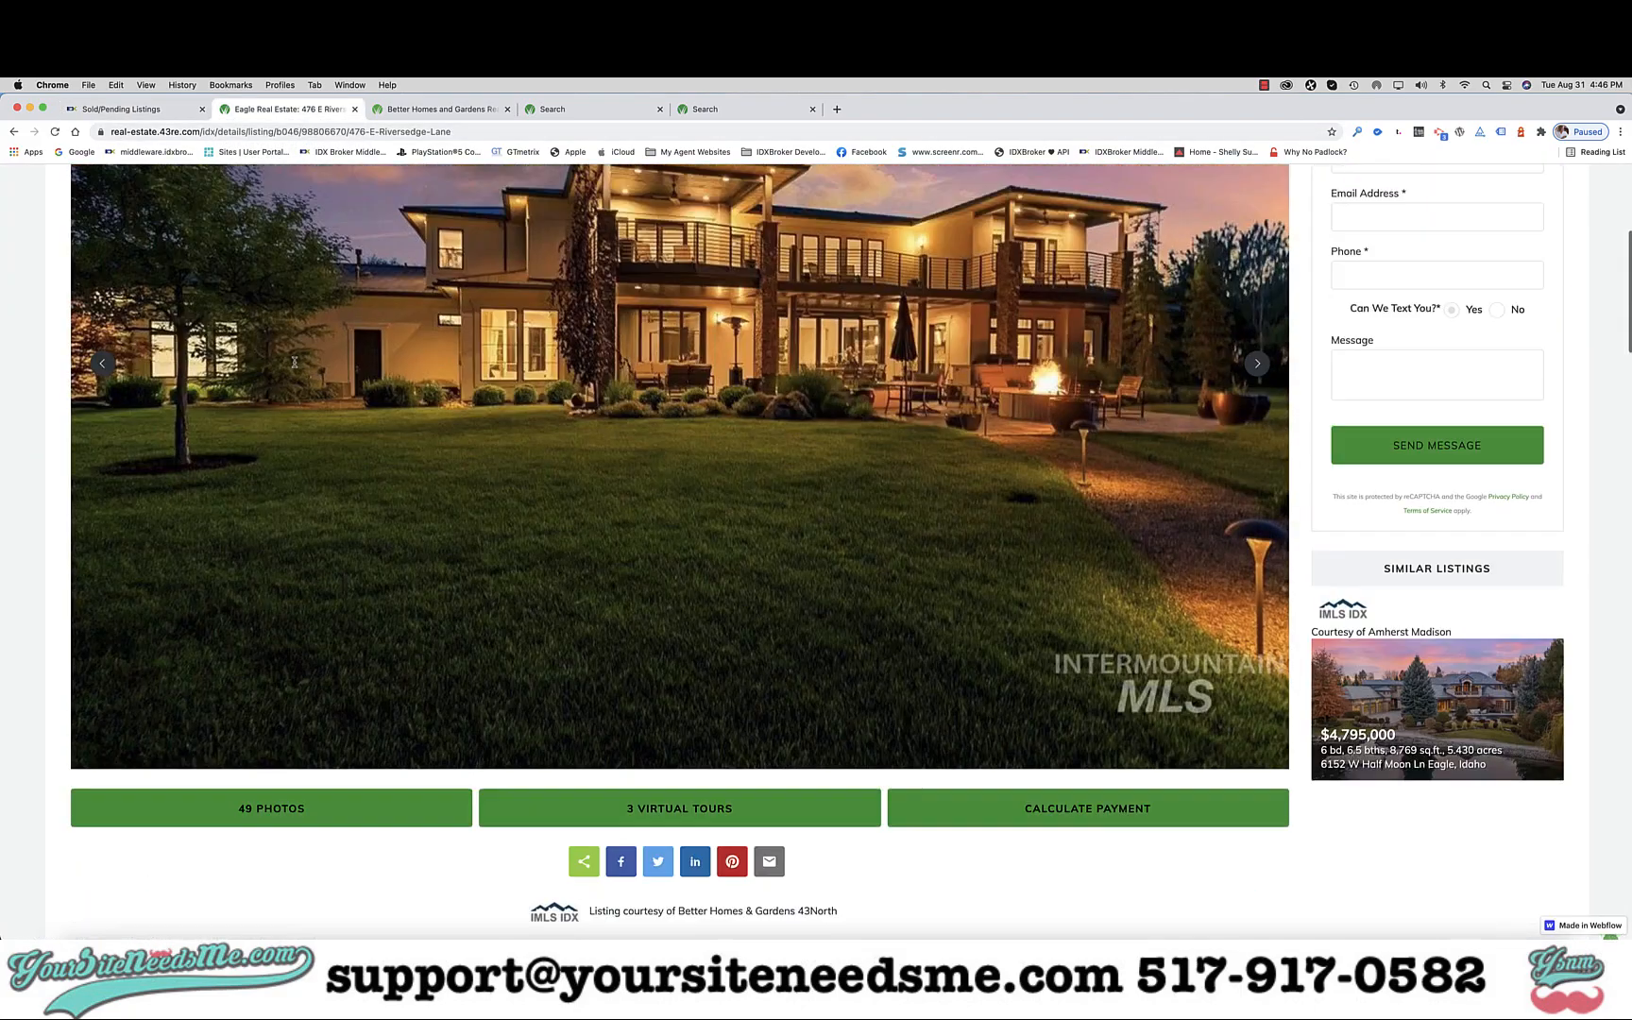
left_click(149, 110)
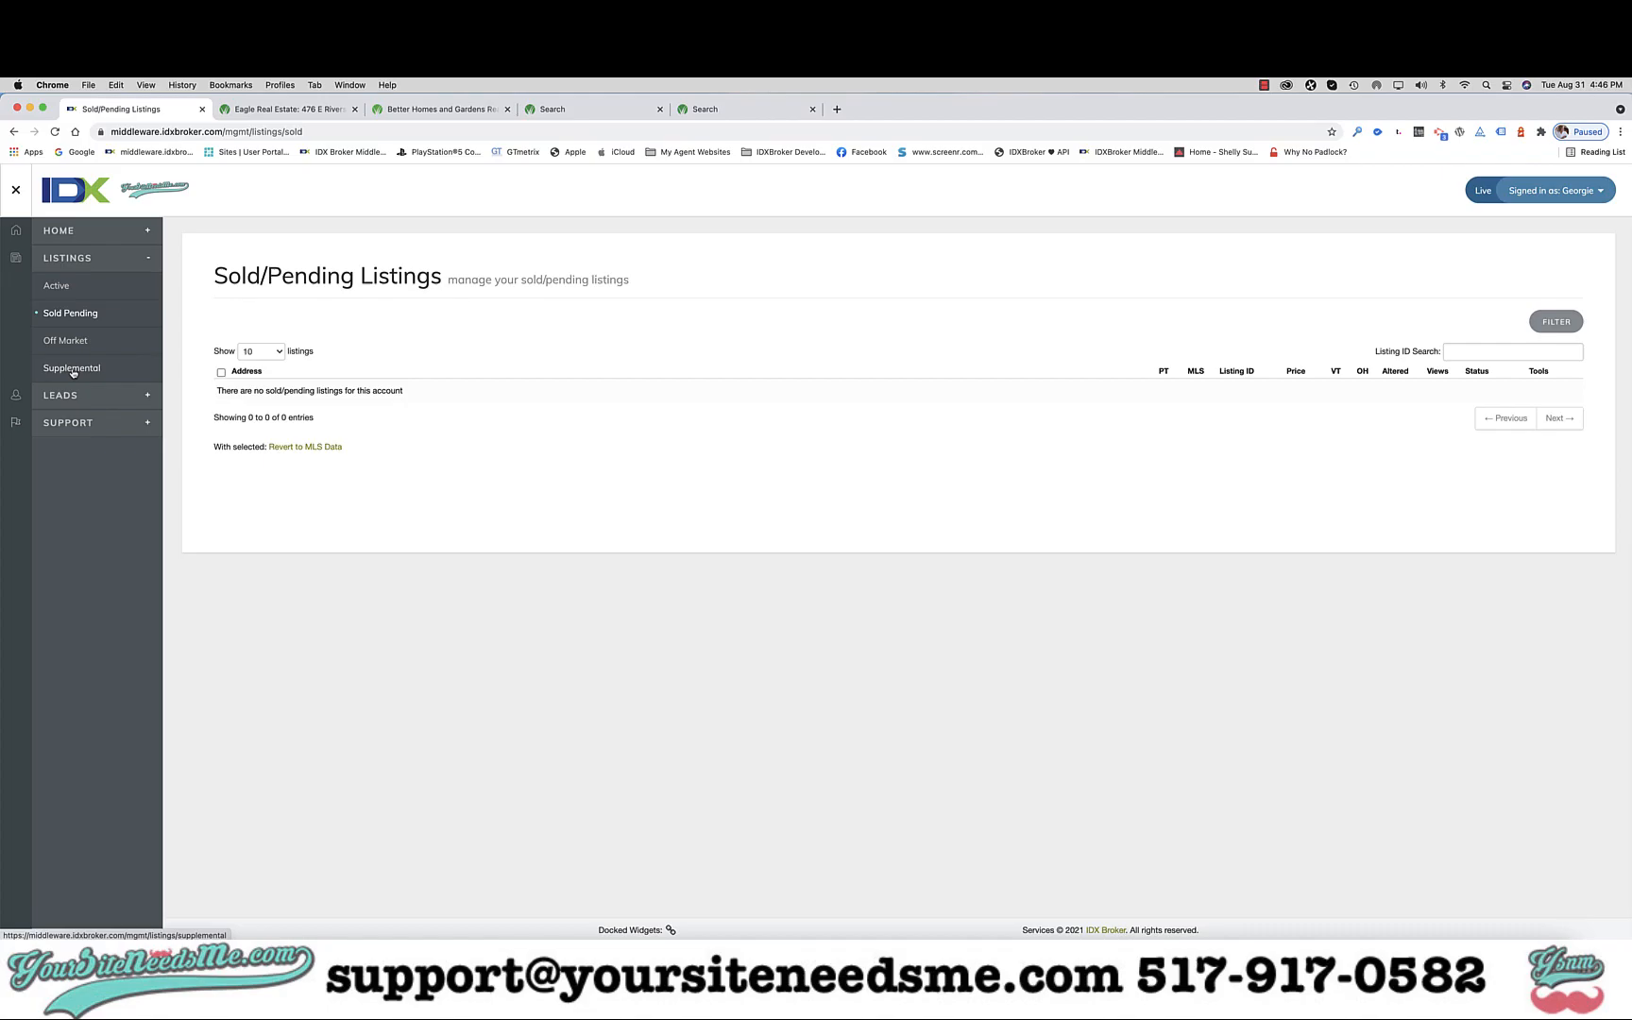
View the empty Supplemental Listings page, expand Leads, then go back to the Riversedge Lane listing.
left_click(73, 372)
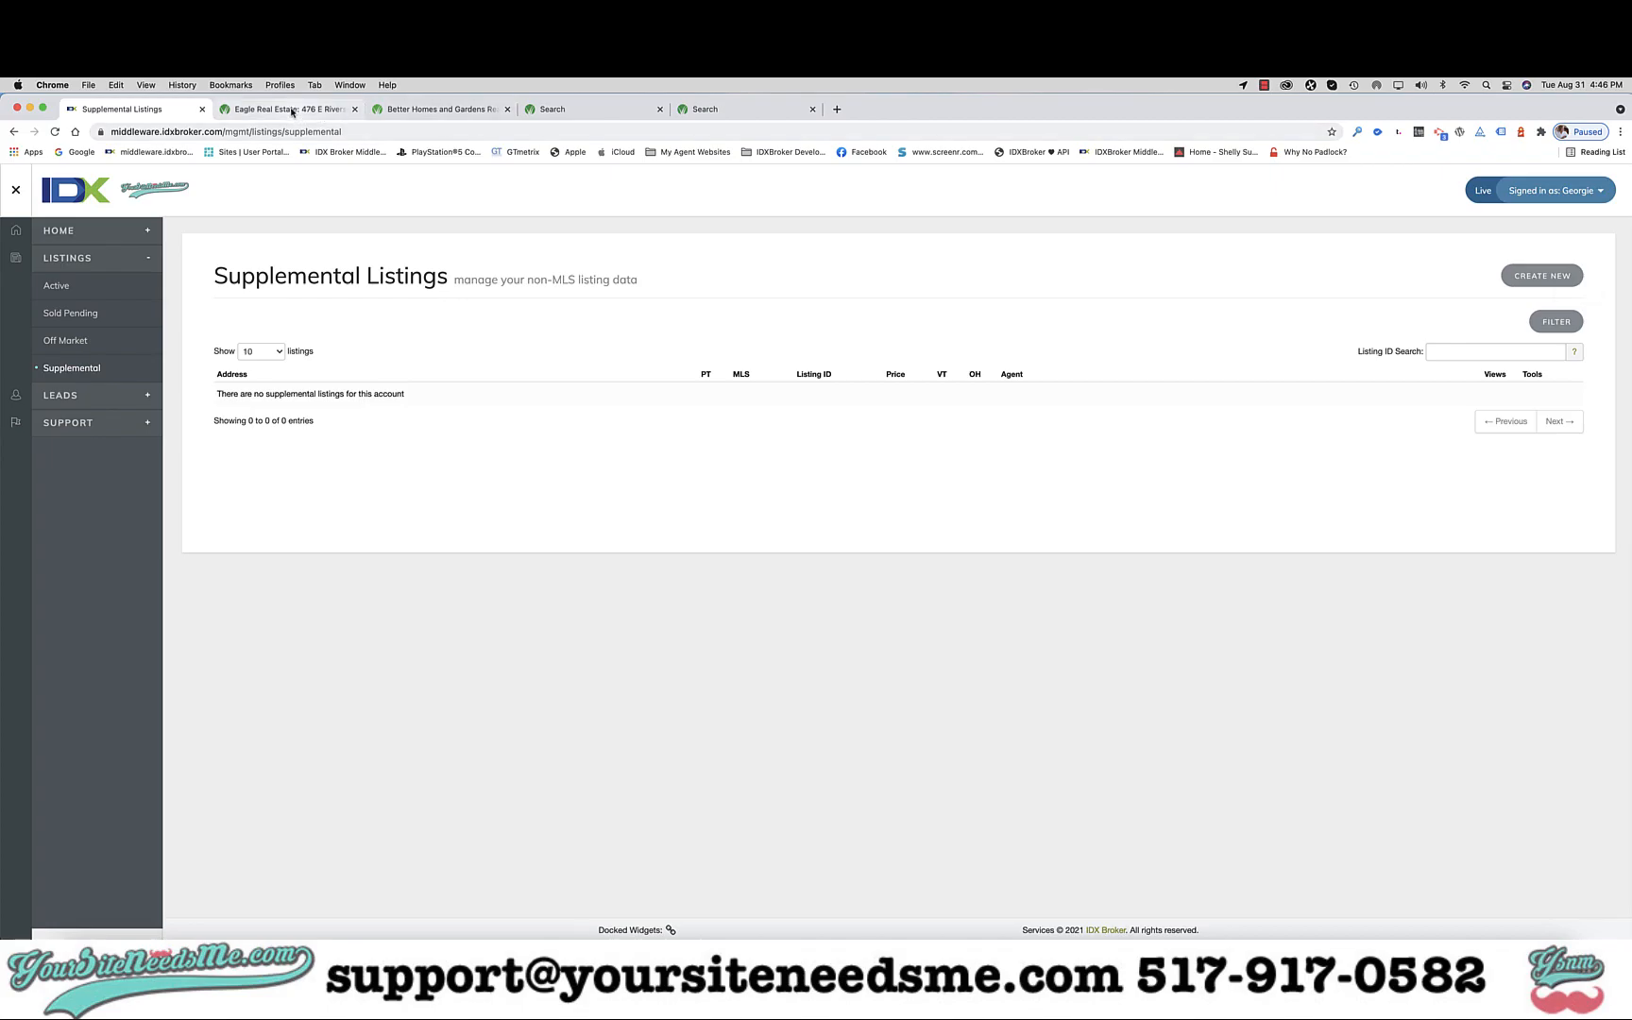
left_click(148, 397)
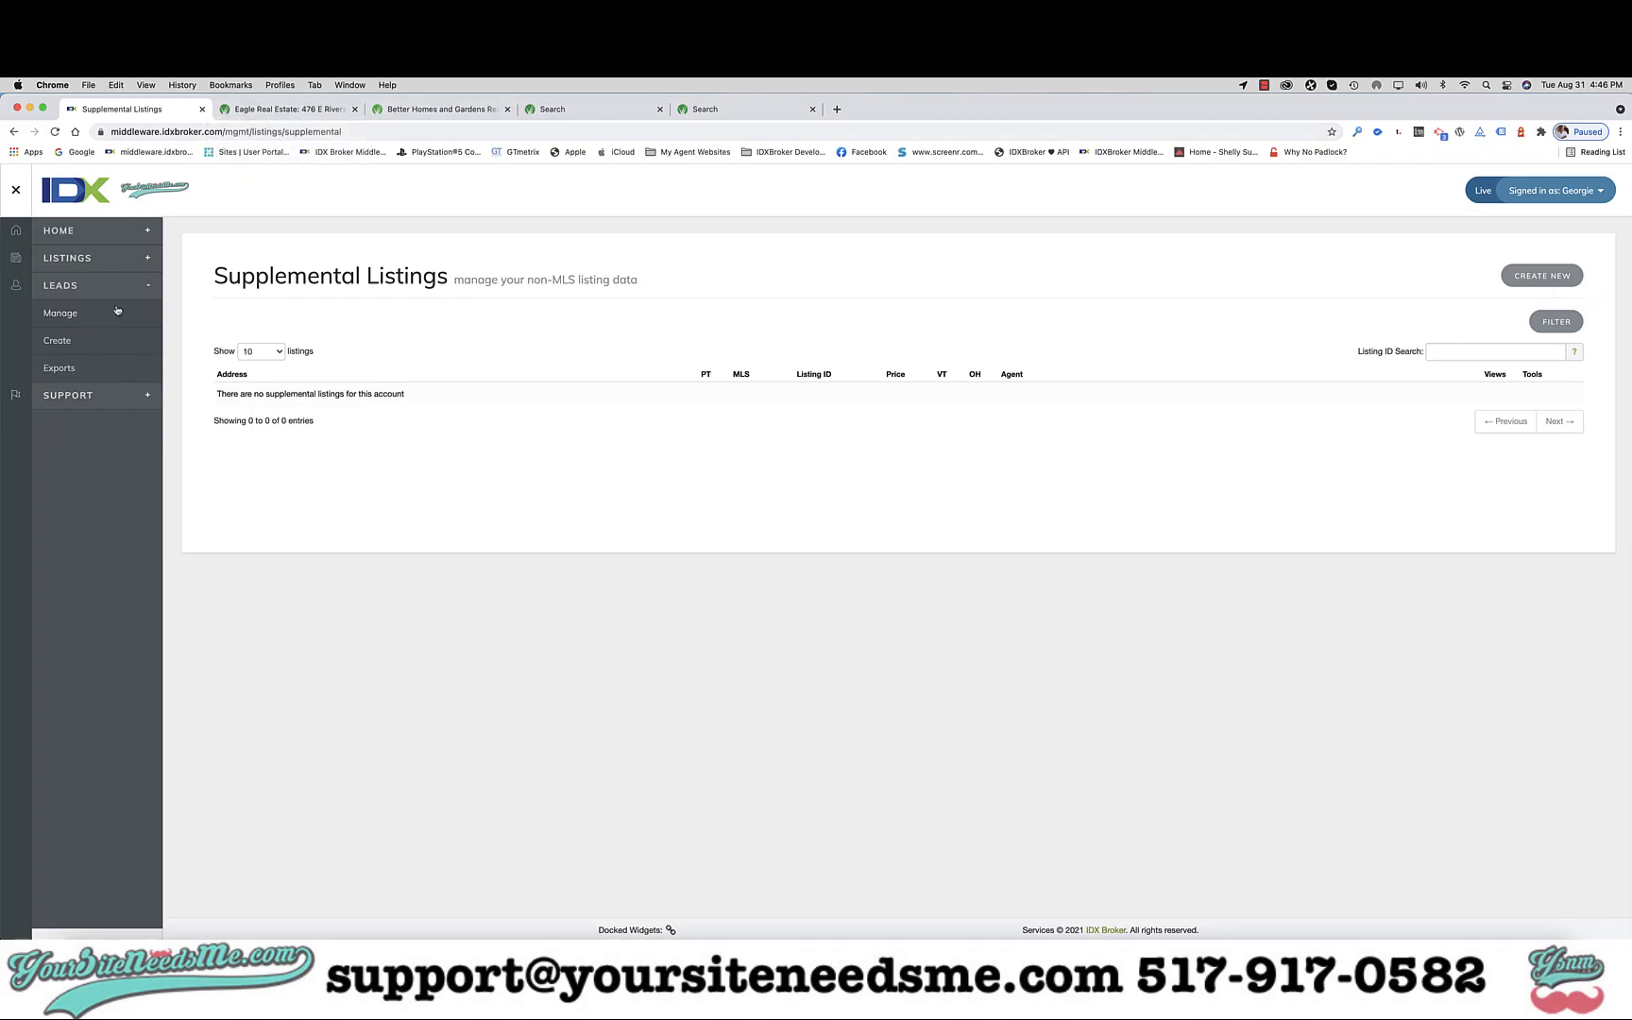
left_click(285, 111)
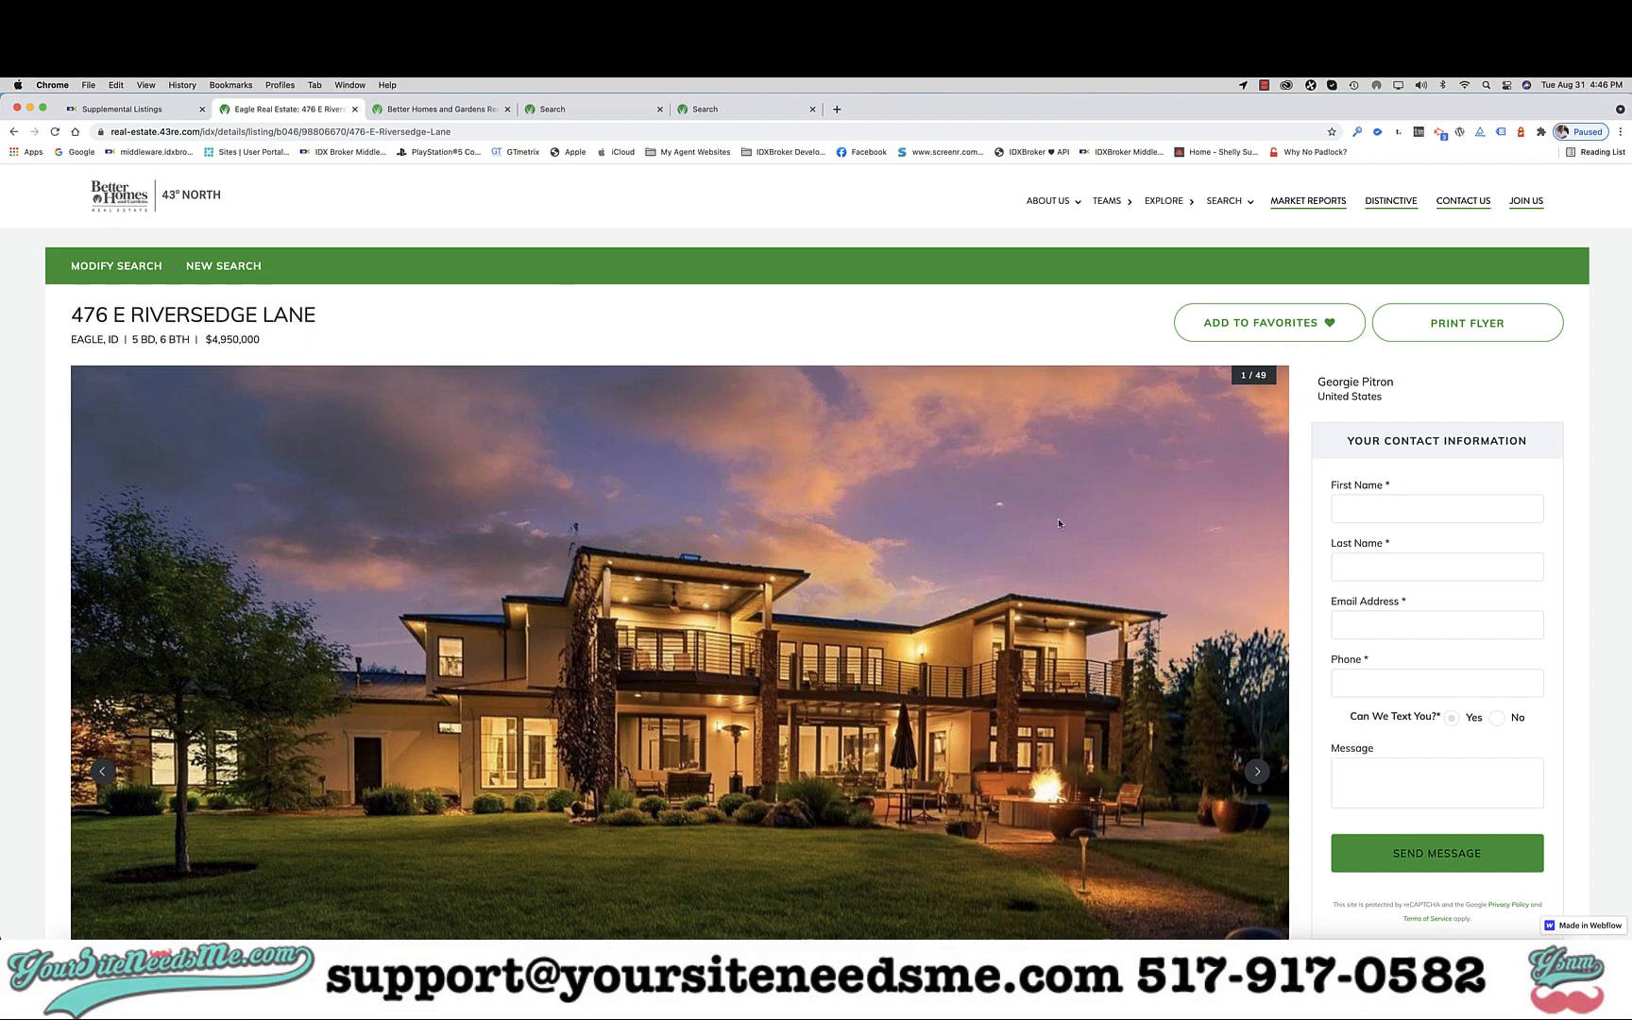
Add the listing to Favorites to bring up the Sign Up form, then return to Supplemental Listings.
left_click(1268, 320)
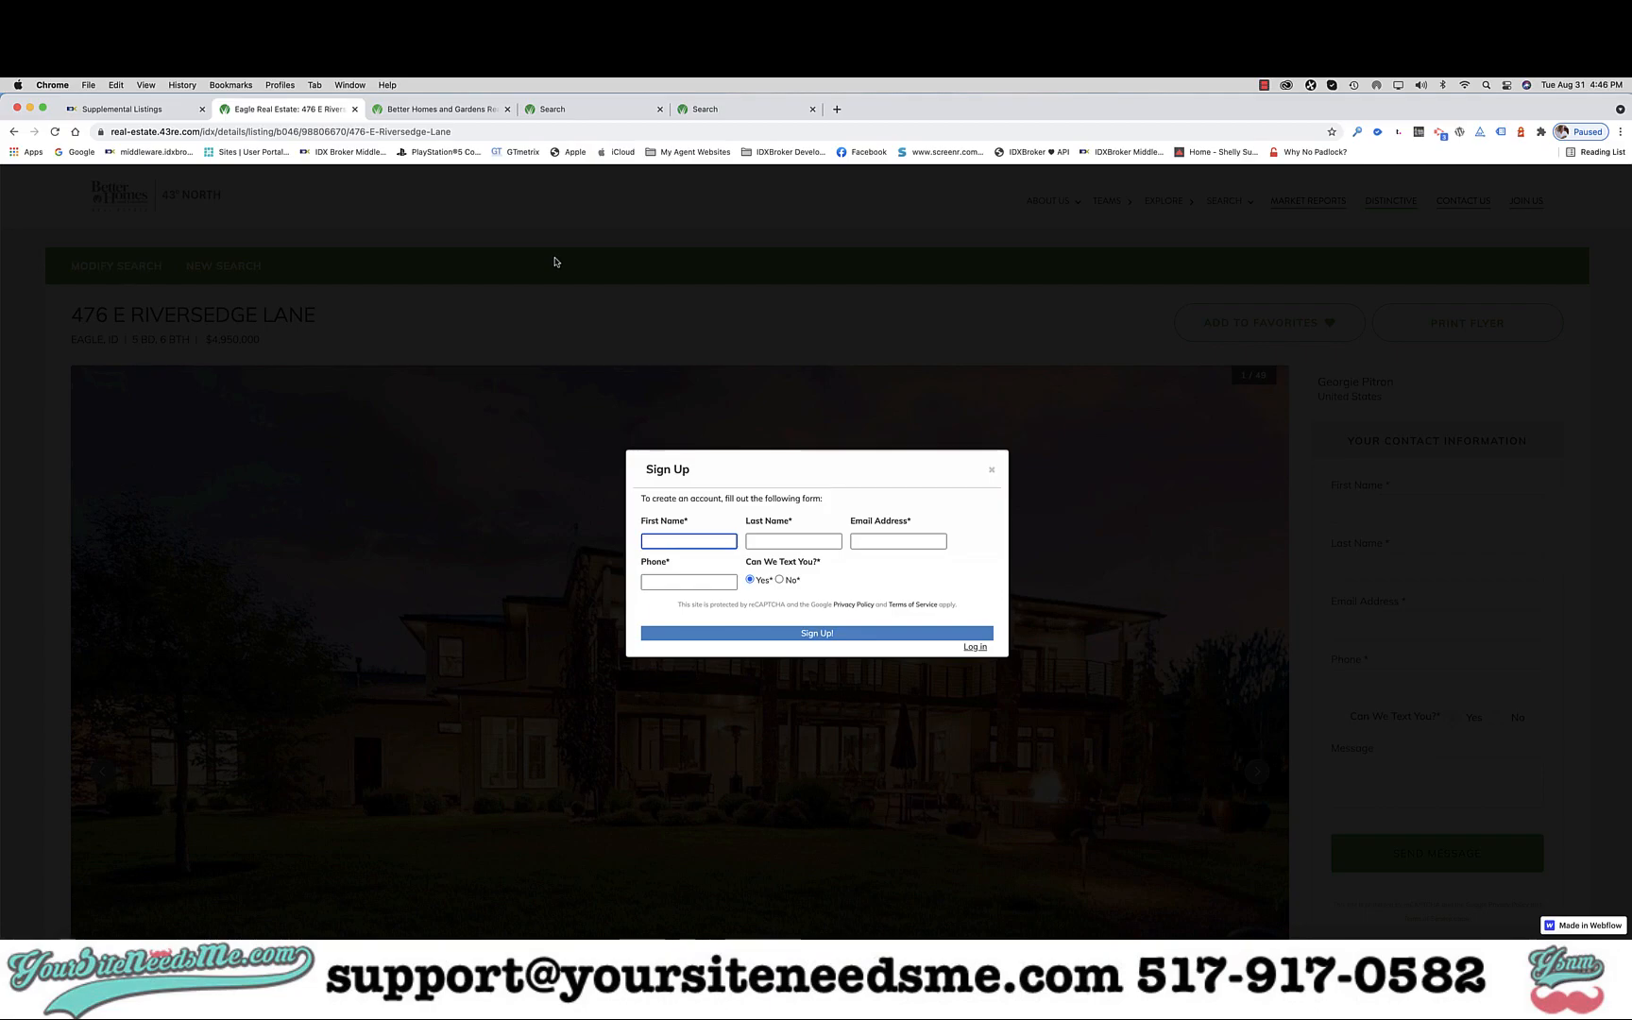
left_click(113, 112)
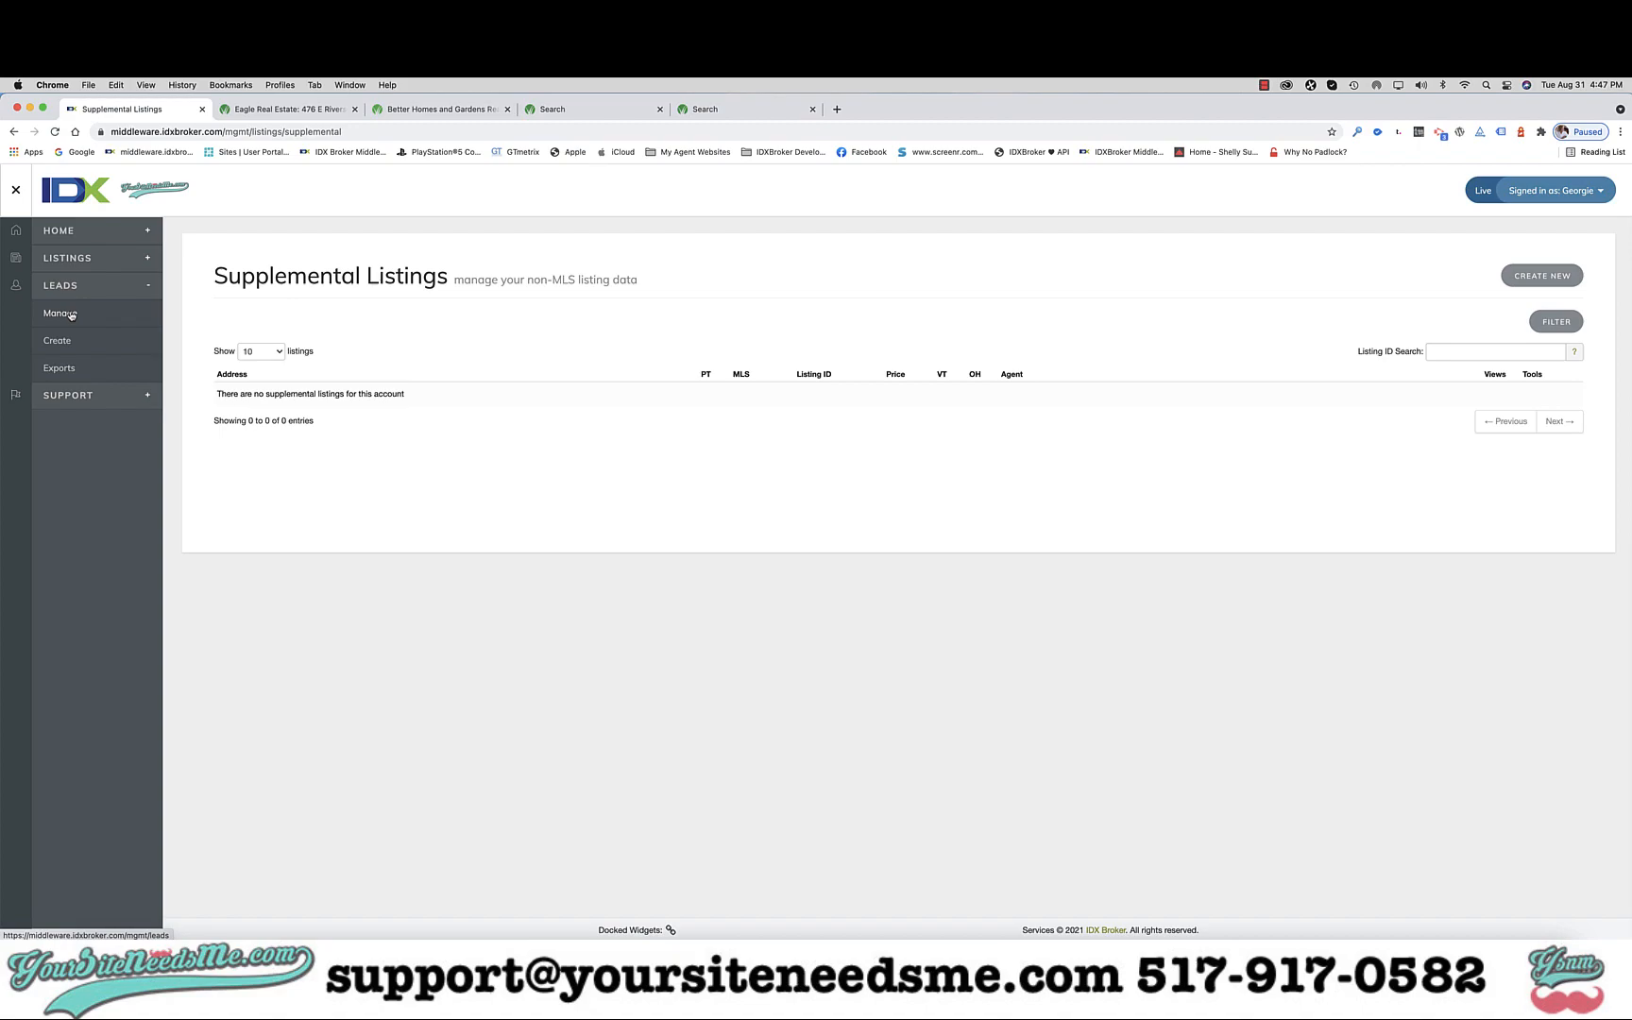
Expand the Support sidebar section to reveal Knowledgebase.
left_click(75, 395)
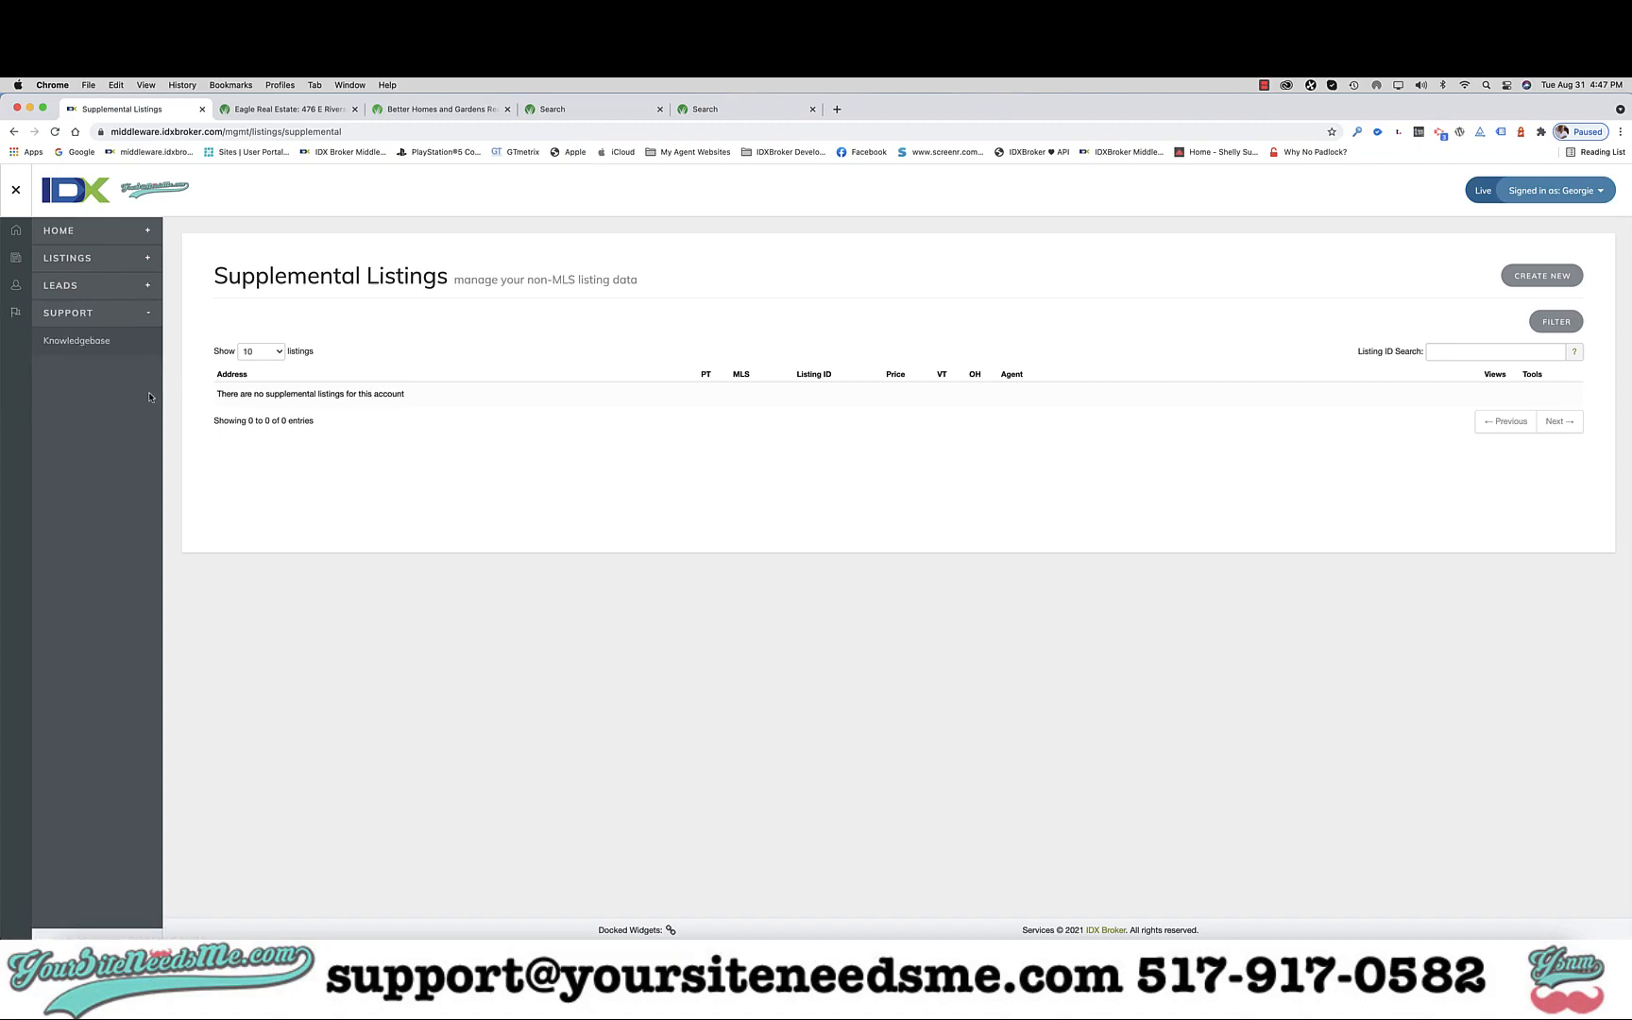